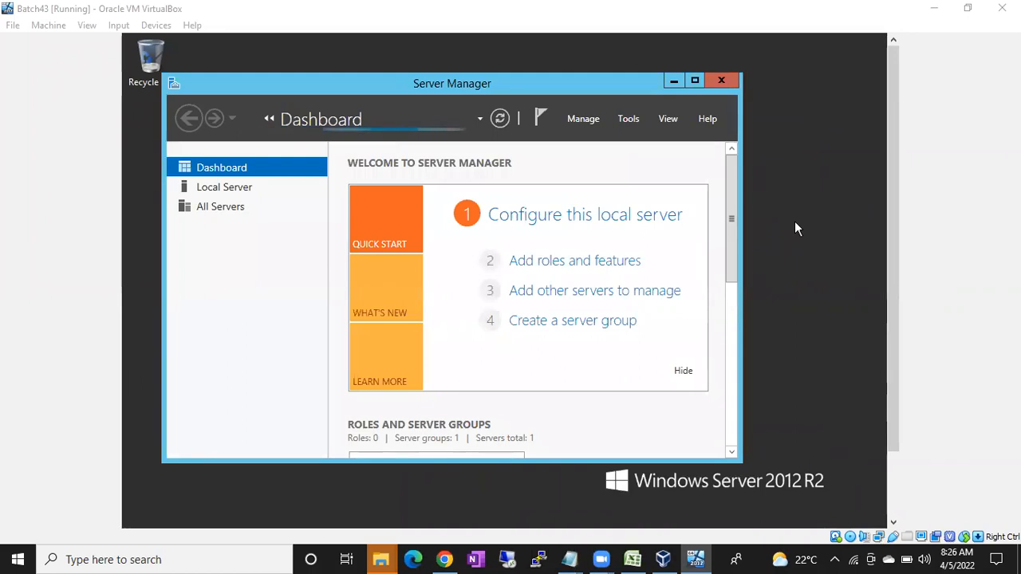
# Run ipconfig in a command prompt to find the server's address, 192.168.1.5
pyautogui.press('super+r')
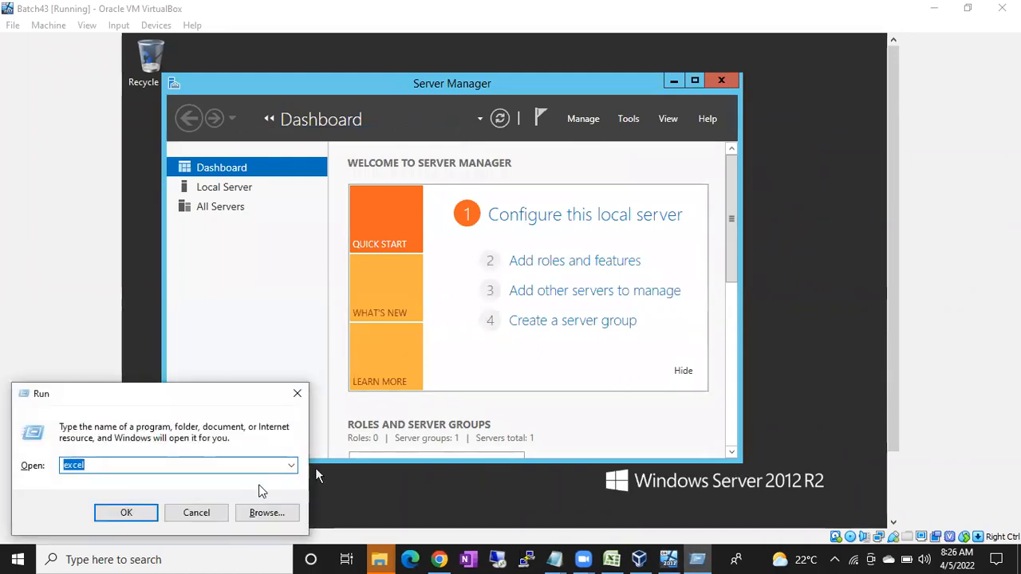
pyautogui.click(221, 512)
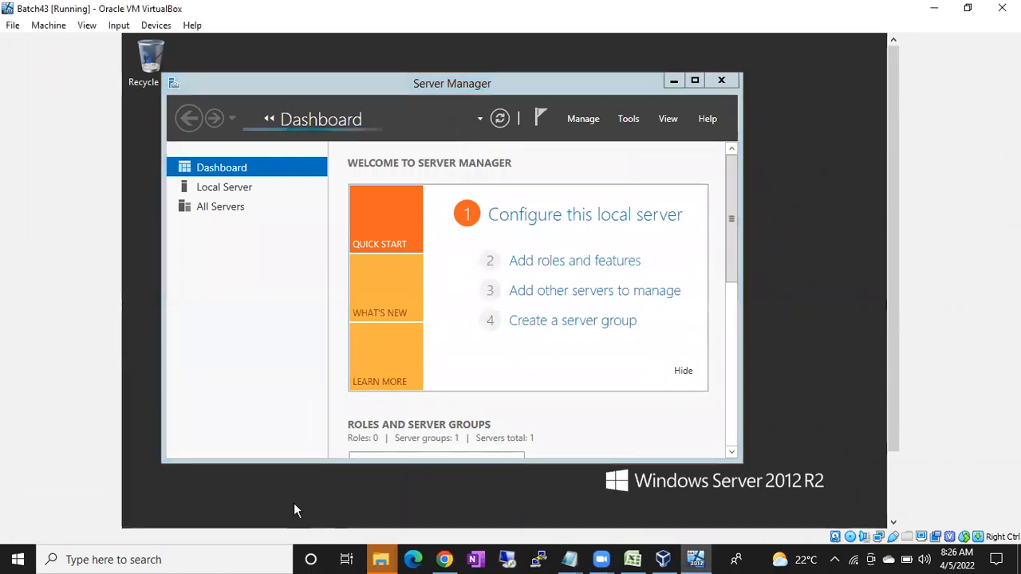
pyautogui.press('super+r')
pyautogui.press('Return')
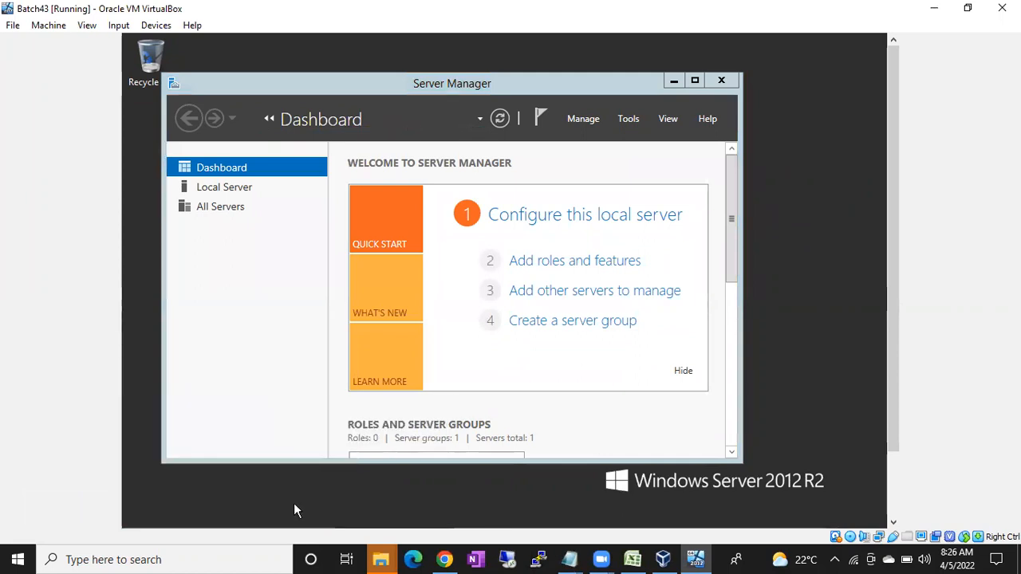
pyautogui.write('ipconfig')
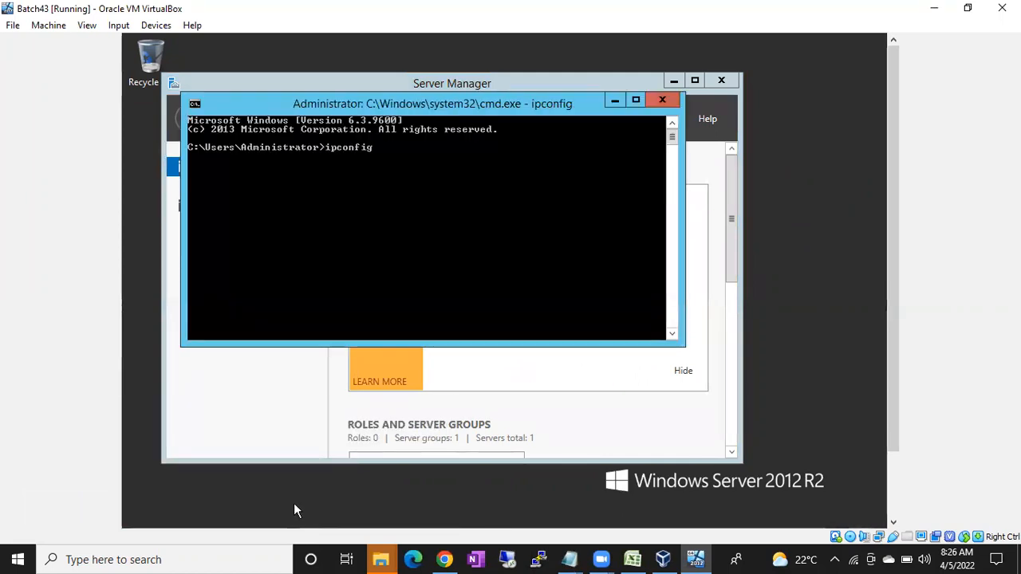
pyautogui.press('Return')
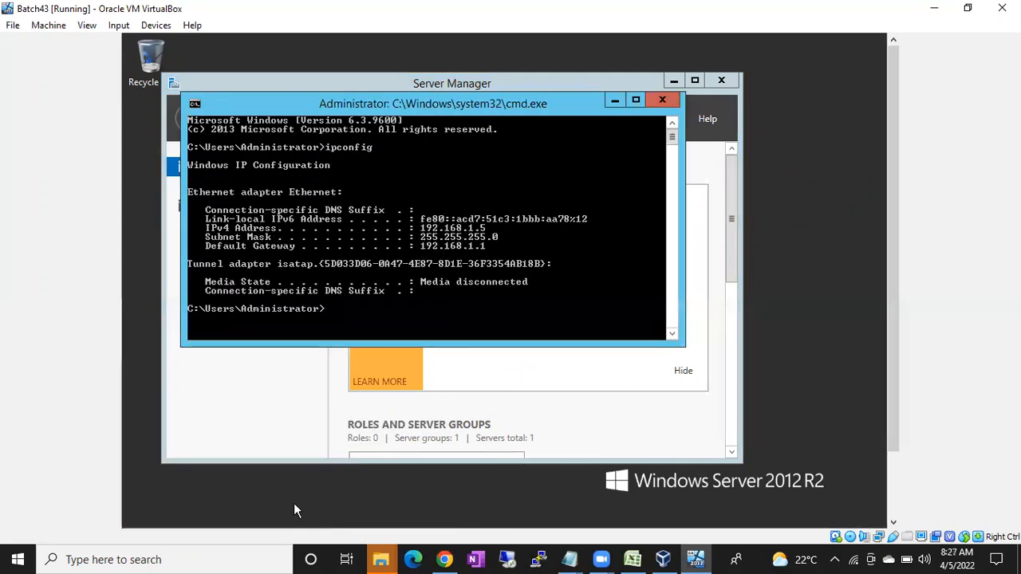
# Connect by Remote Desktop to 192.168.1.5 with the administrator password, accepting the certificate warning
pyautogui.click(508, 560)
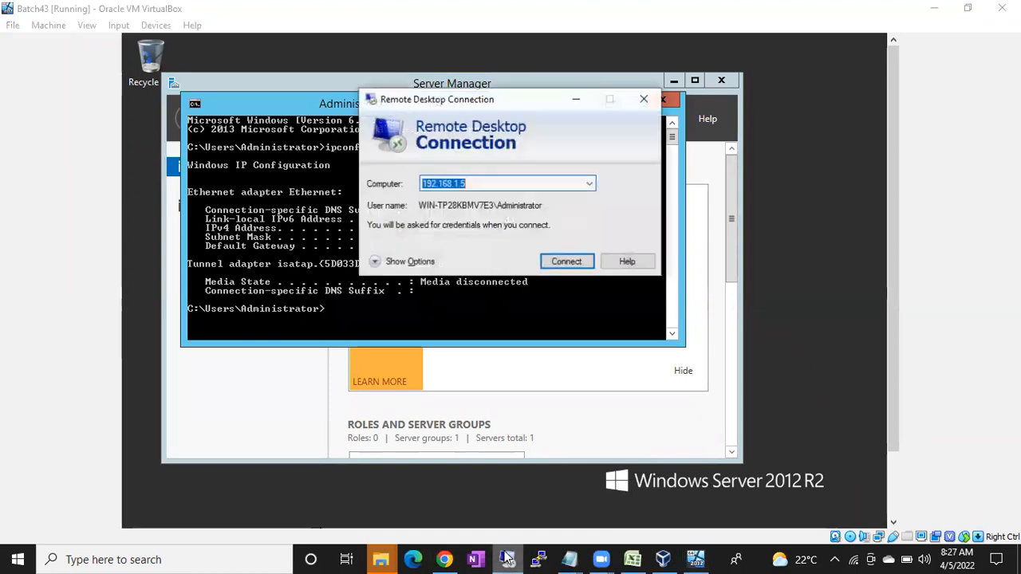
pyautogui.click(567, 265)
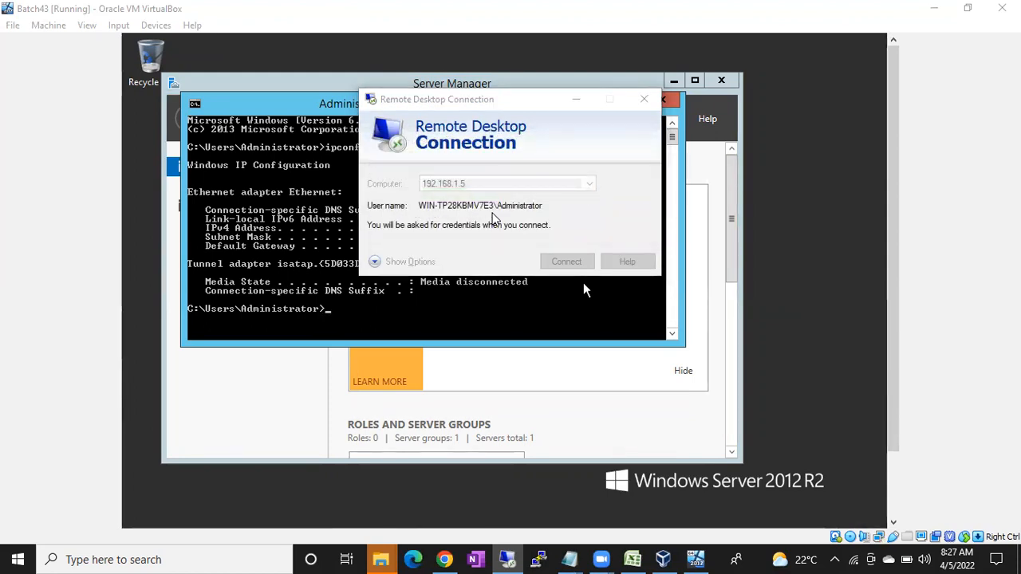
pyautogui.write('•••••••••••••')
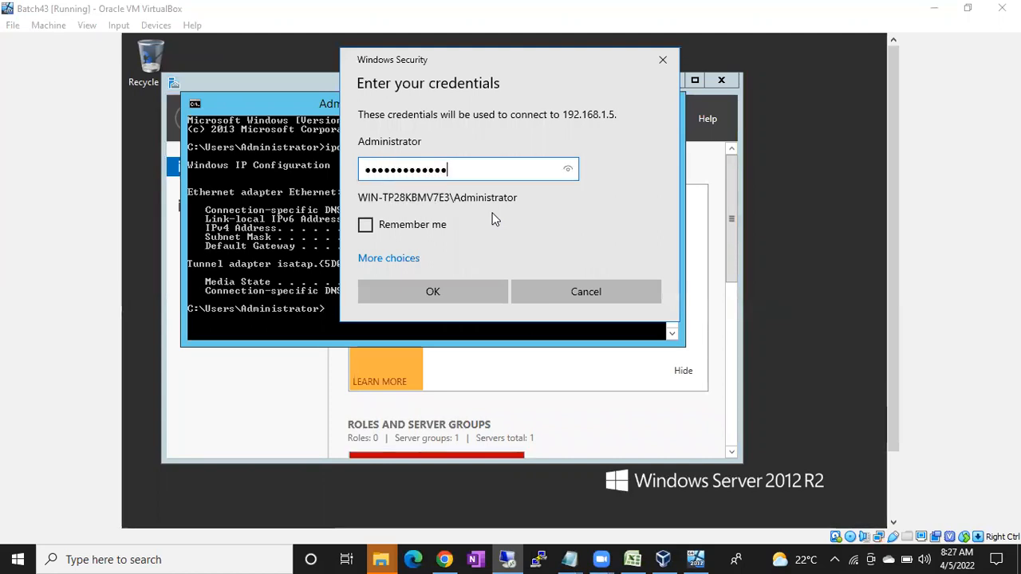
pyautogui.press('Return')
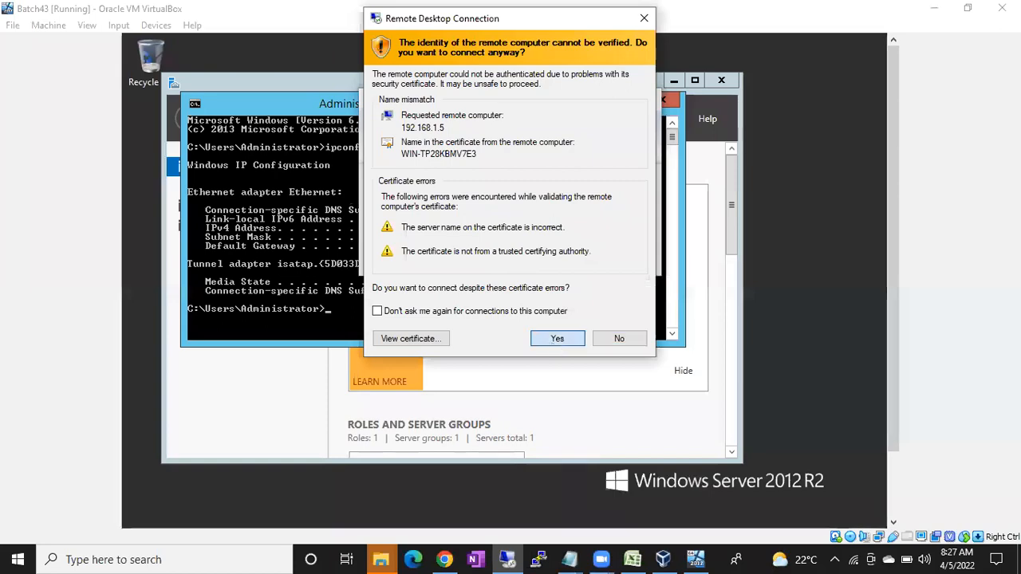
pyautogui.press('Return')
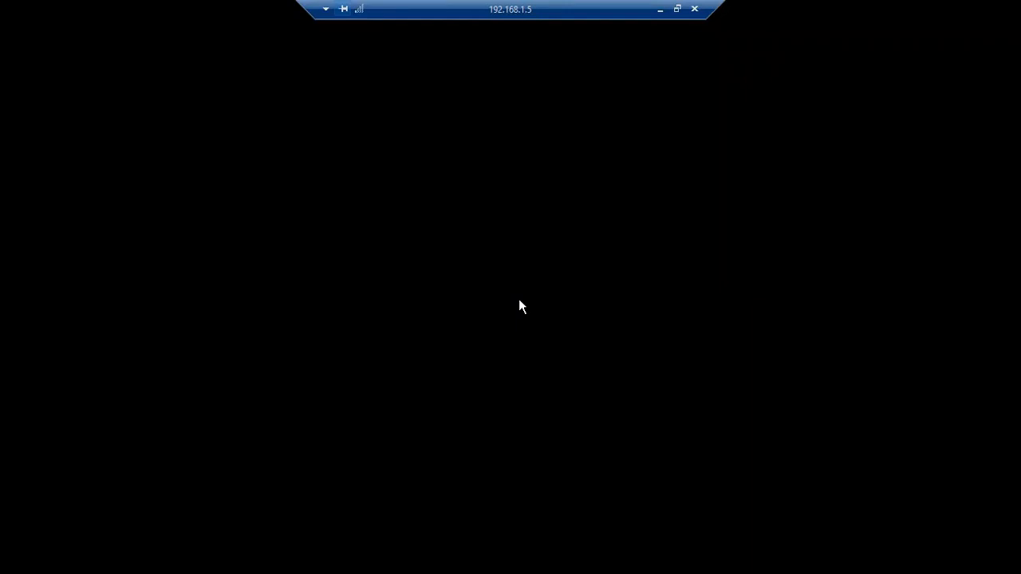
# Move the connection bar aside, acknowledge the file copy error and cancel the stalled copy
pyautogui.moveTo(436, 8); pyautogui.dragTo(248, 7)
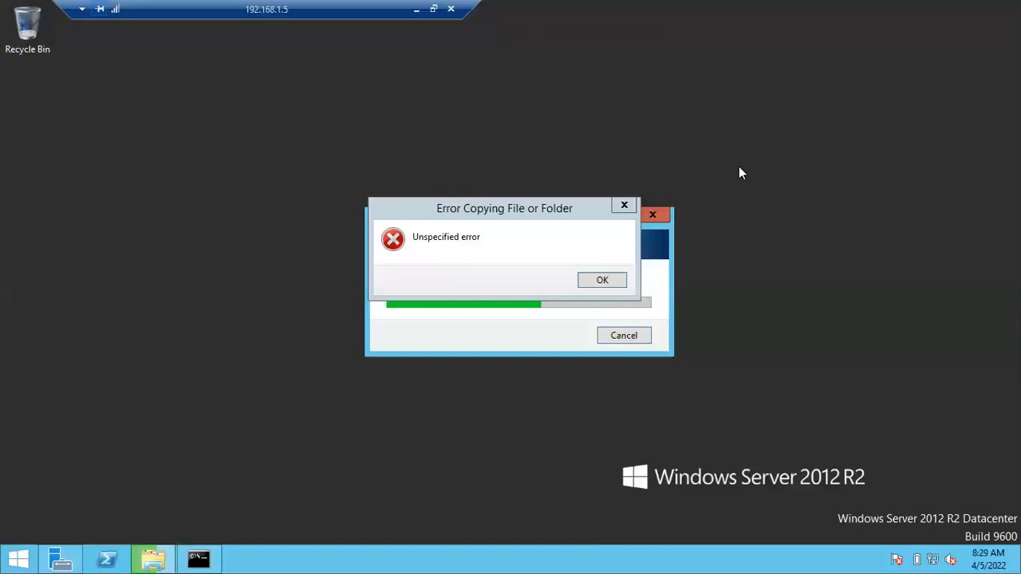
pyautogui.click(602, 280)
pyautogui.click(622, 336)
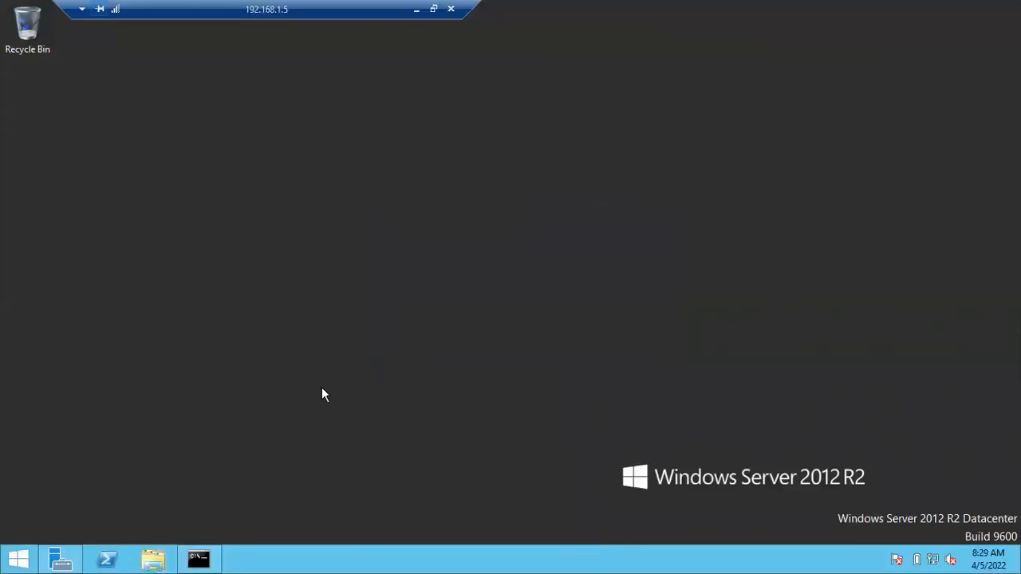
# Launch Internet Explorer from Start, maximize it, and defer the IE 11 setup with Ask me later
pyautogui.press('super')
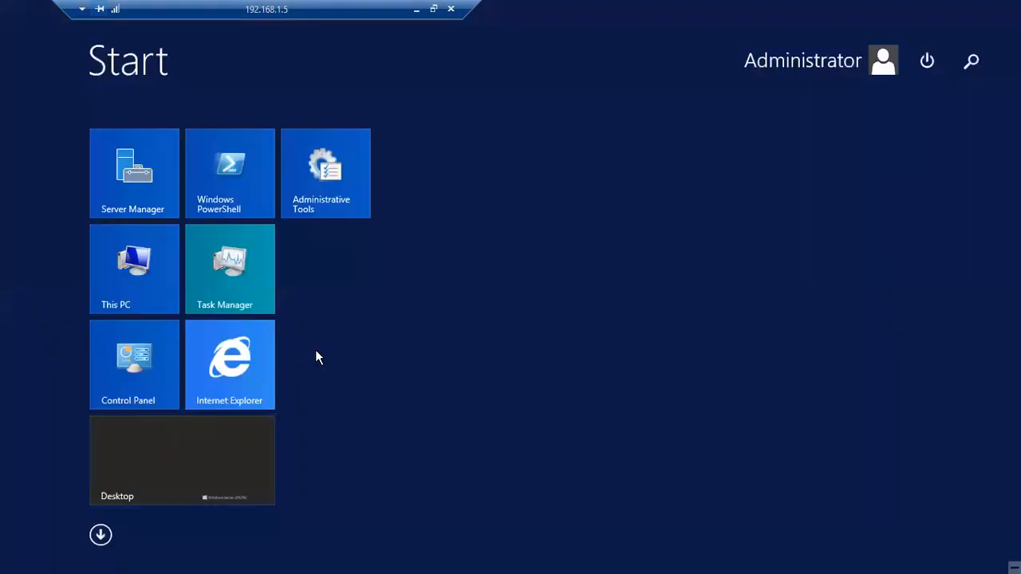
pyautogui.click(236, 368)
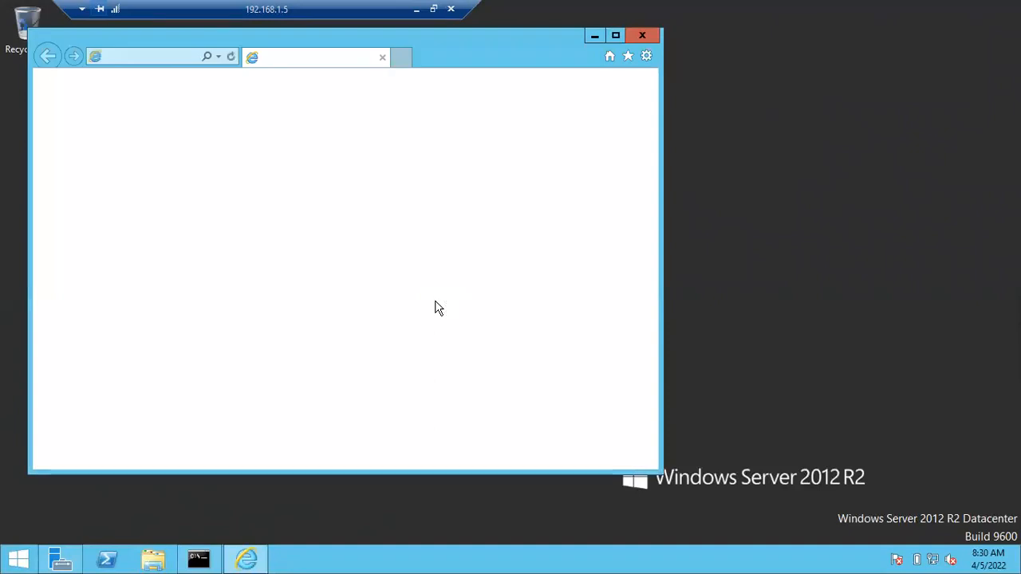
pyautogui.click(615, 35)
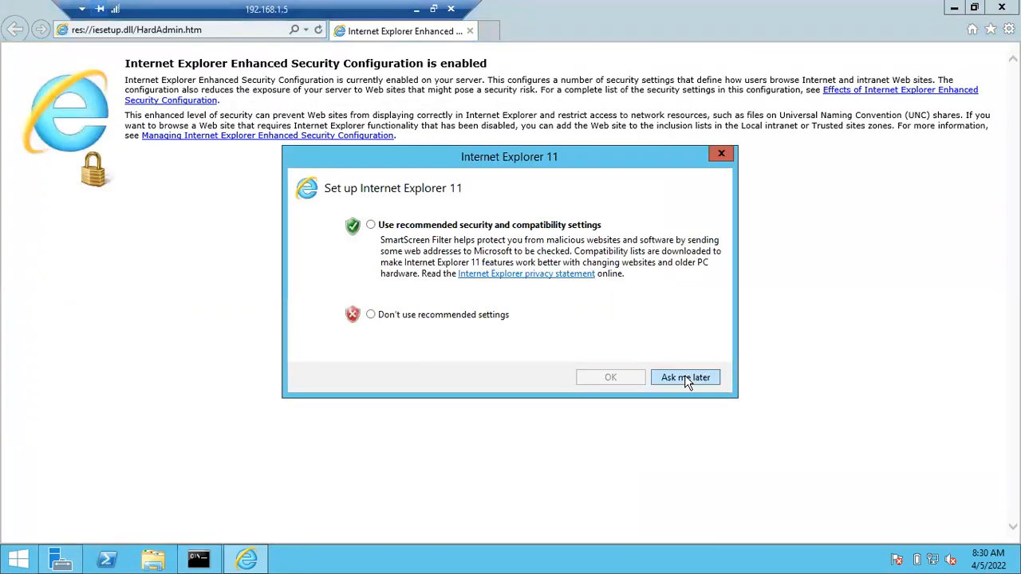
pyautogui.click(684, 376)
pyautogui.click(224, 30)
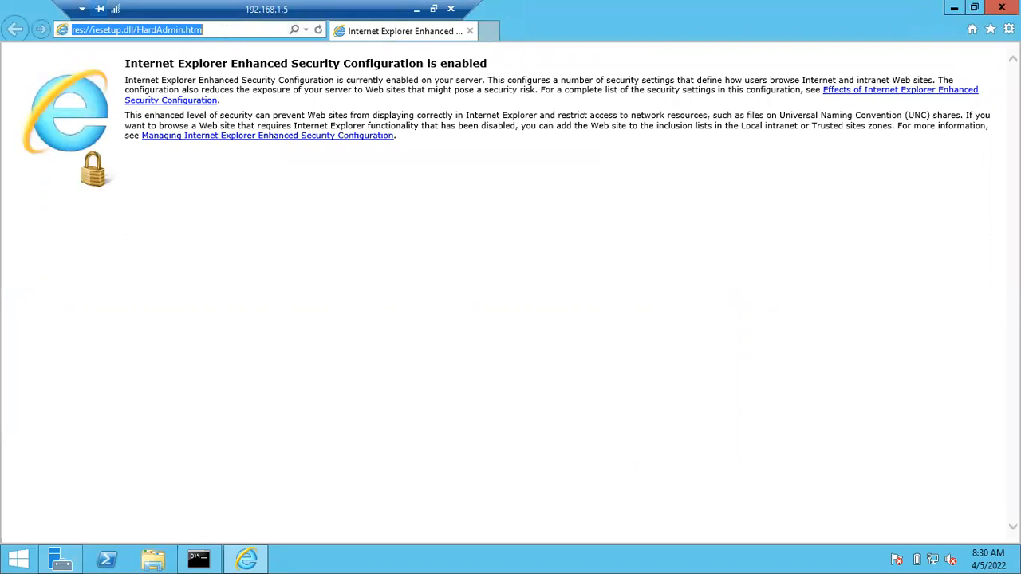
# Go to google.com, search 'sql server builds' and open the Microsoft SQL Server Versions List result
pyautogui.write('google.com/')
pyautogui.press('Return')
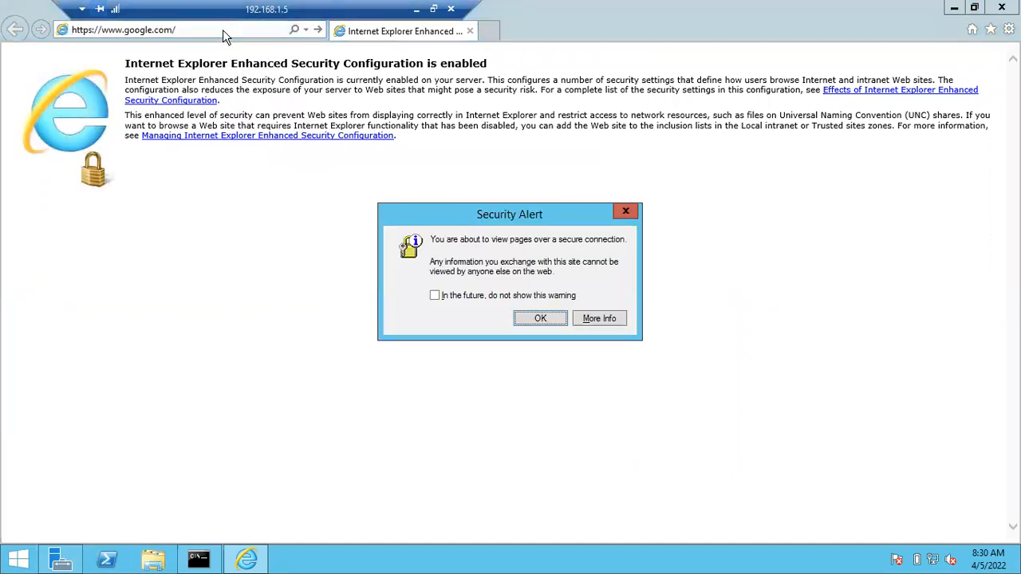
pyautogui.click(540, 320)
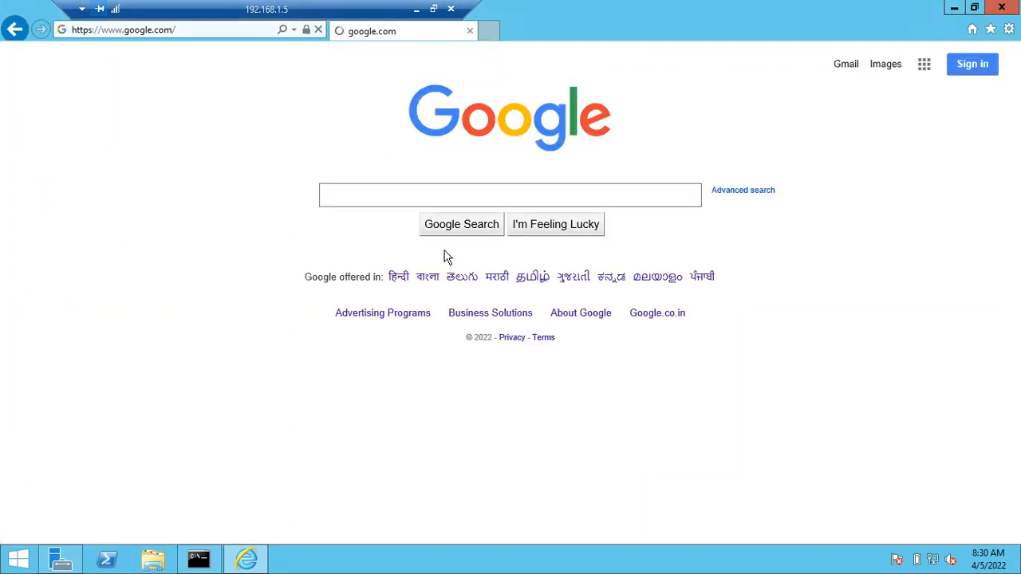
pyautogui.click(387, 193)
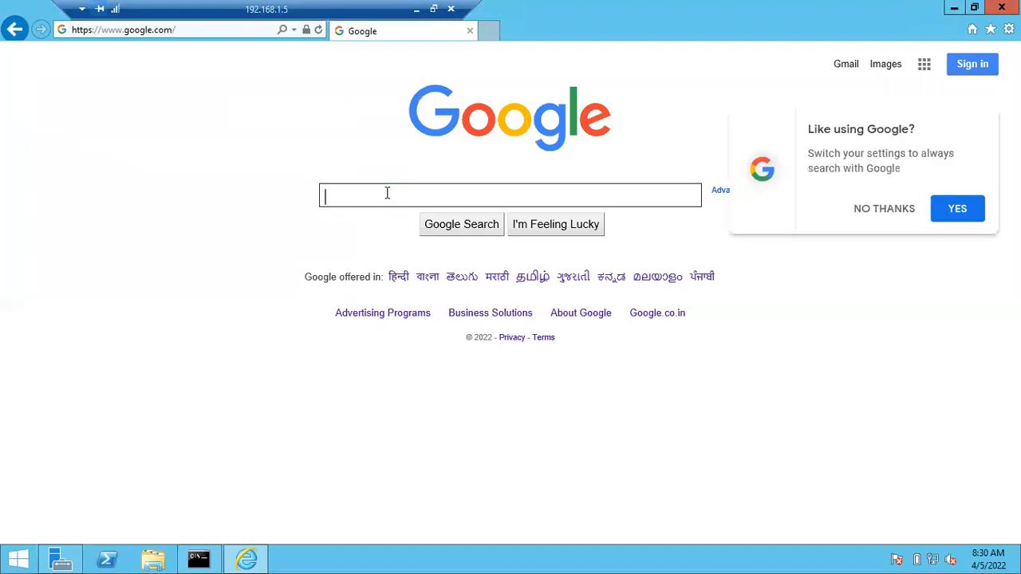
pyautogui.write('sql server builds')
pyautogui.press('Return')
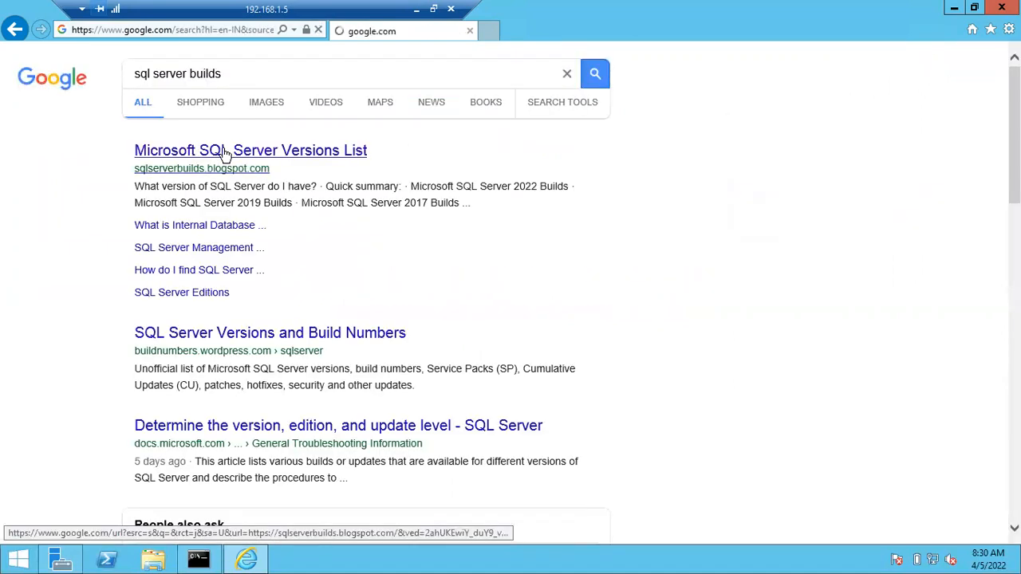
pyautogui.click(226, 151)
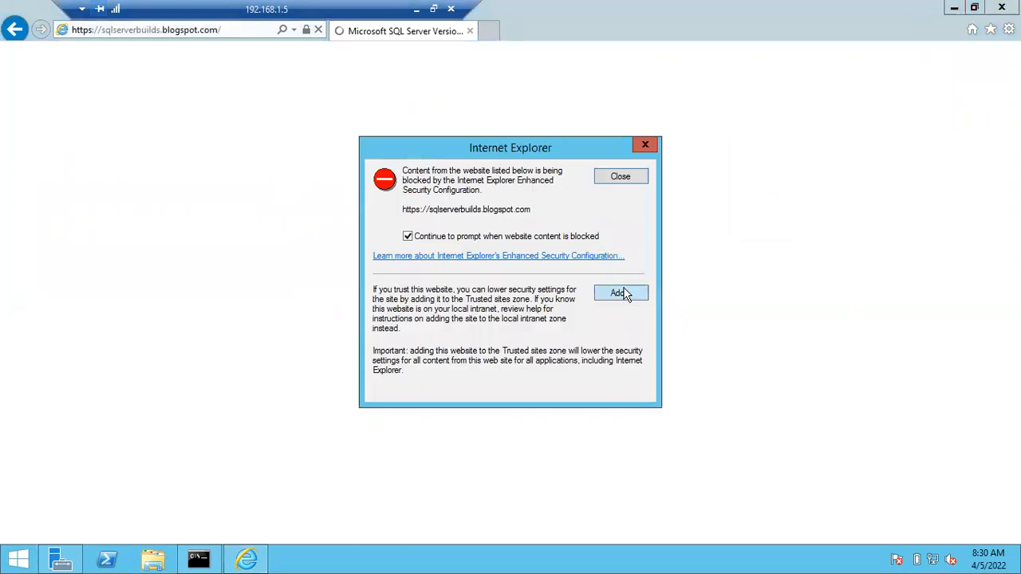
# Trust sqlserverbuilds.blogspot.com, googletagmanager.com, cdn.thisiswaldo.com and google-analytics.com in the Trusted sites zone
pyautogui.click(622, 293)
pyautogui.click(616, 258)
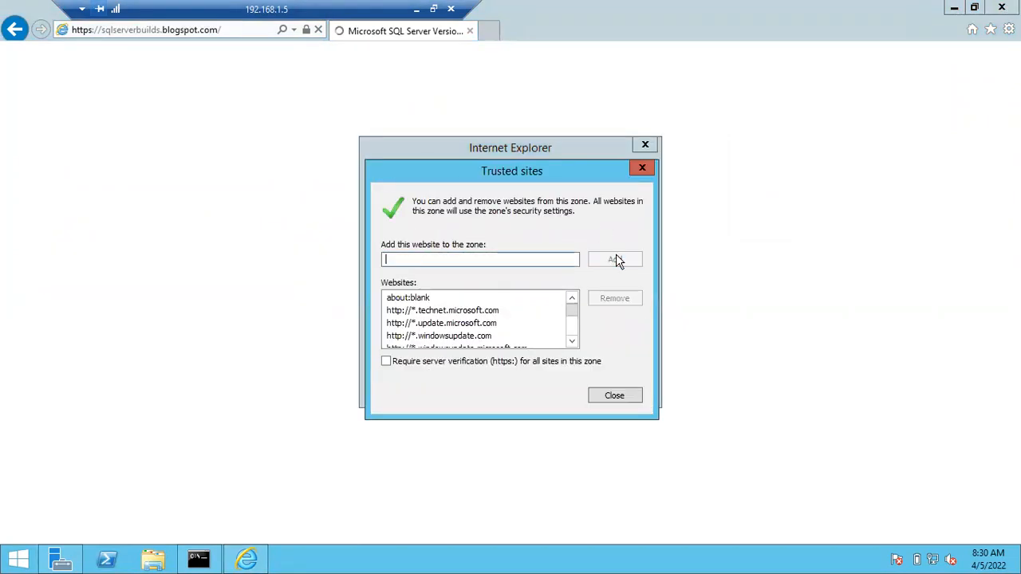
pyautogui.click(616, 396)
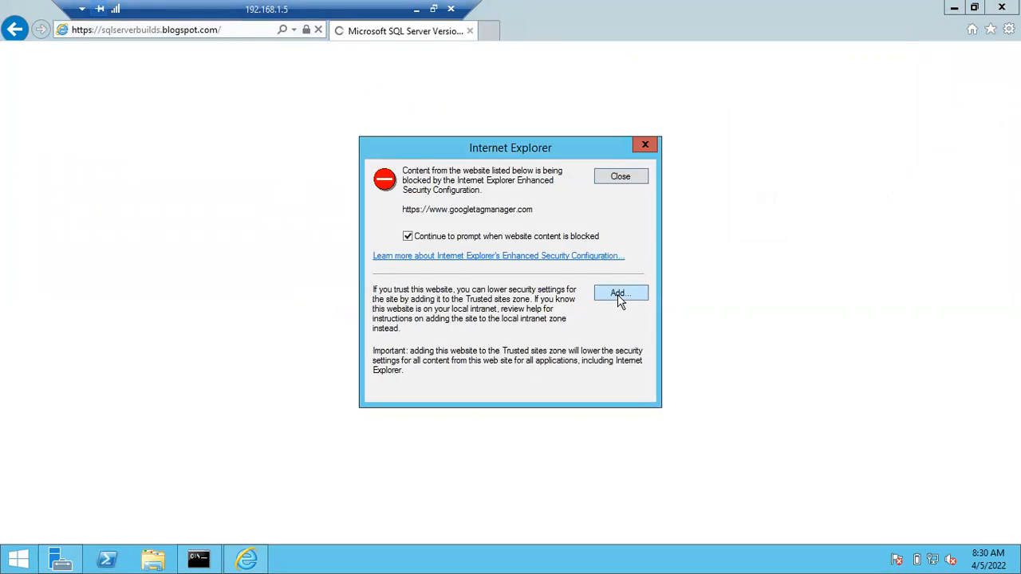
pyautogui.click(621, 295)
pyautogui.click(604, 260)
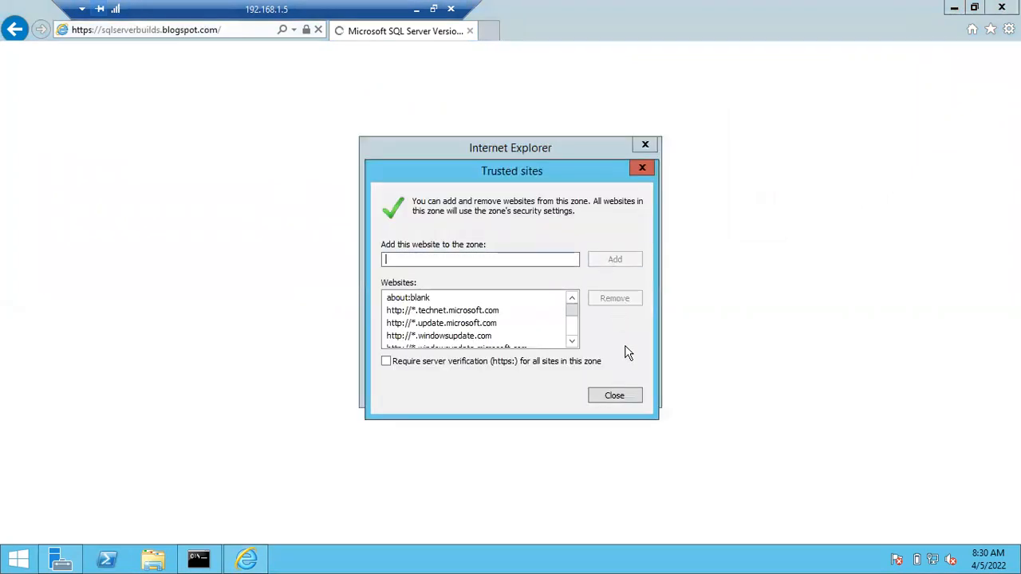
pyautogui.click(616, 396)
pyautogui.click(615, 295)
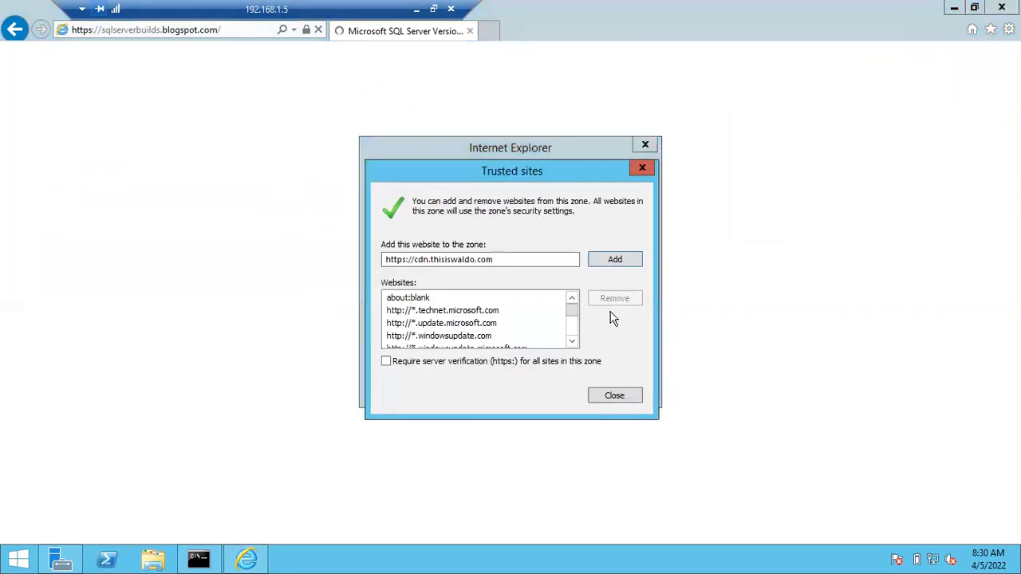
pyautogui.click(611, 266)
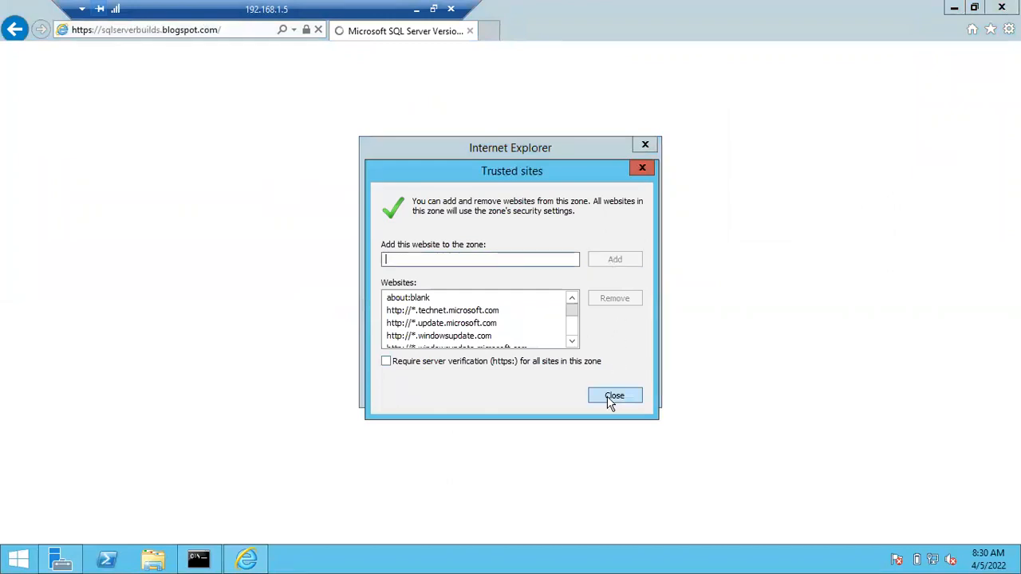
pyautogui.click(613, 396)
pyautogui.click(616, 295)
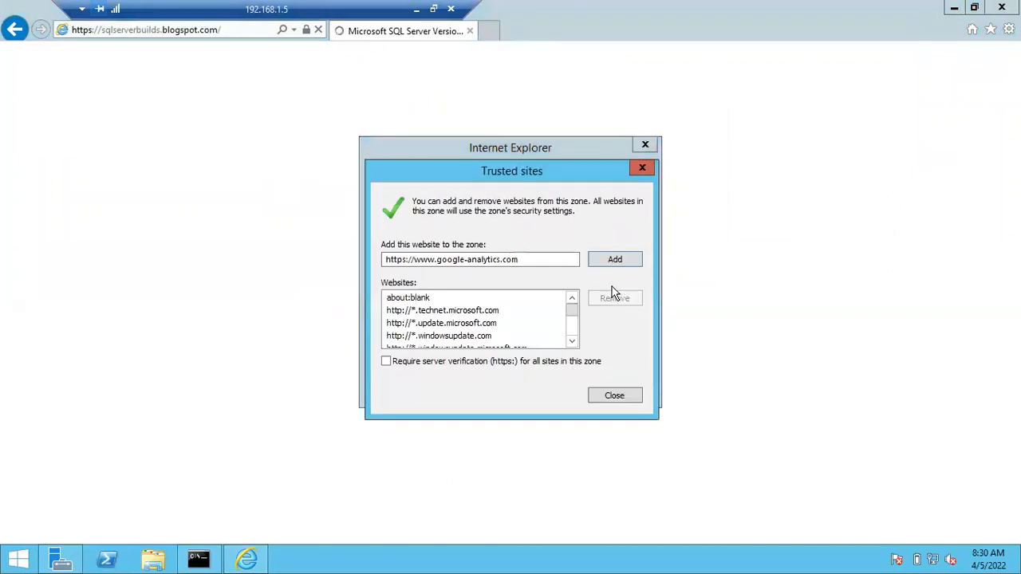
pyautogui.click(607, 259)
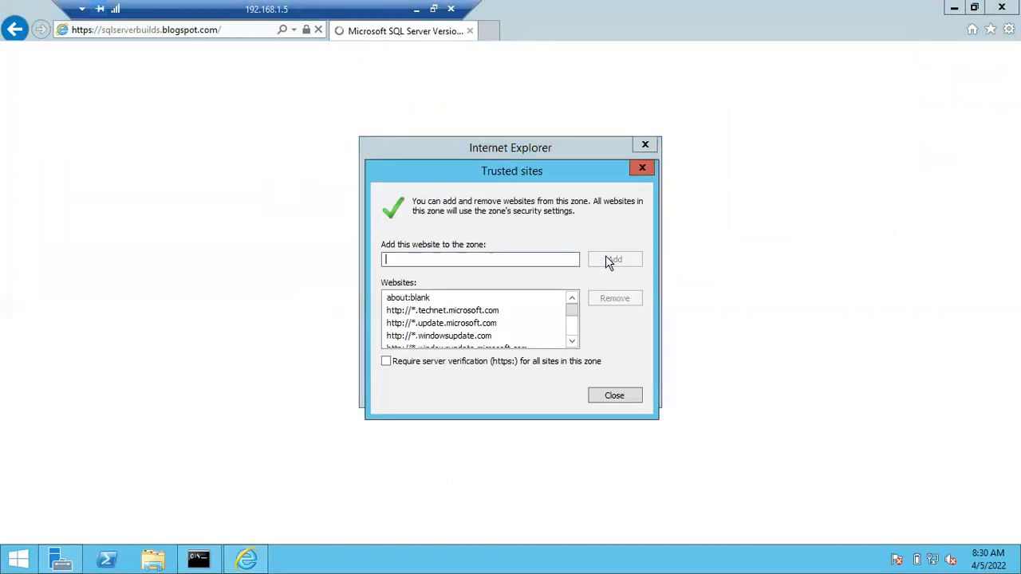
pyautogui.click(612, 395)
# Trust pagead2.googlesyndication.com, googleads.g.doubleclick.net, adservice.google.com and adservice.google.co.in as well
pyautogui.click(611, 297)
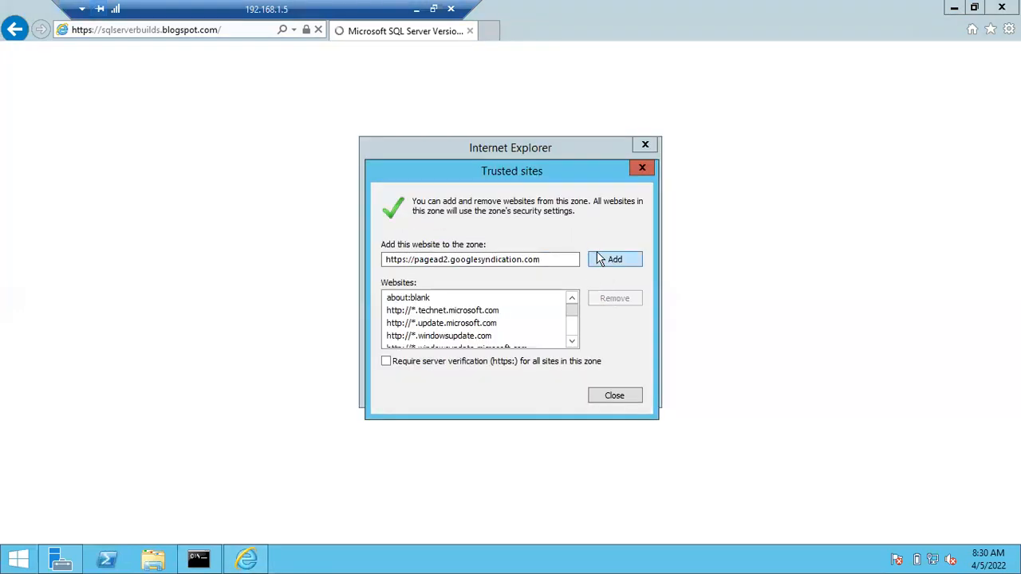
pyautogui.click(600, 259)
pyautogui.click(614, 395)
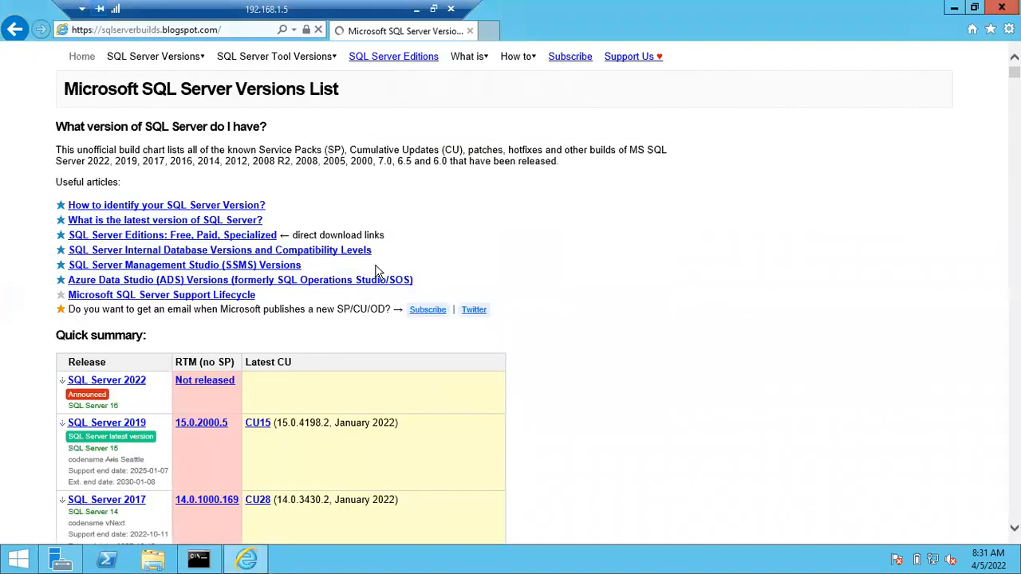
pyautogui.click(619, 293)
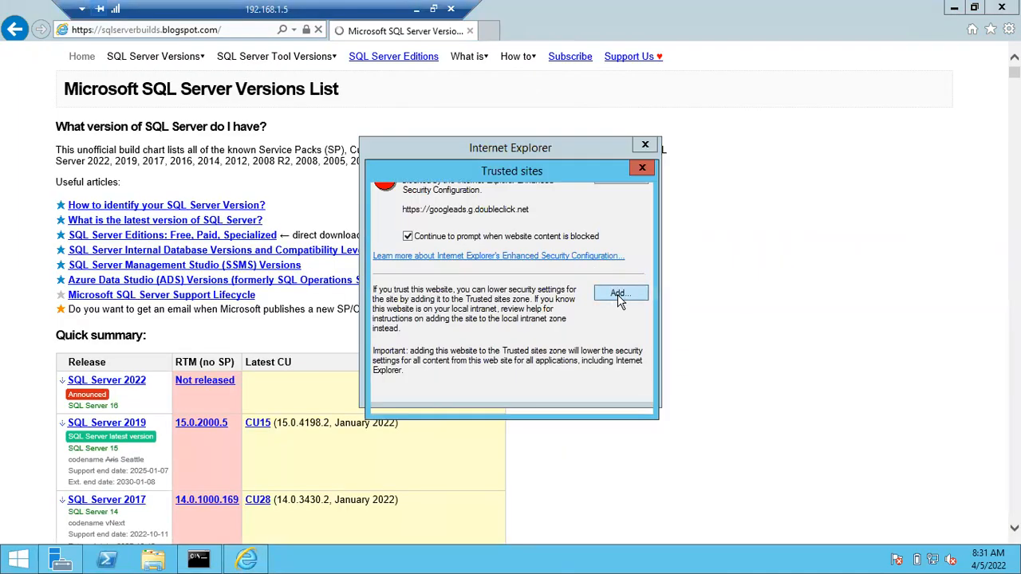
pyautogui.click(624, 259)
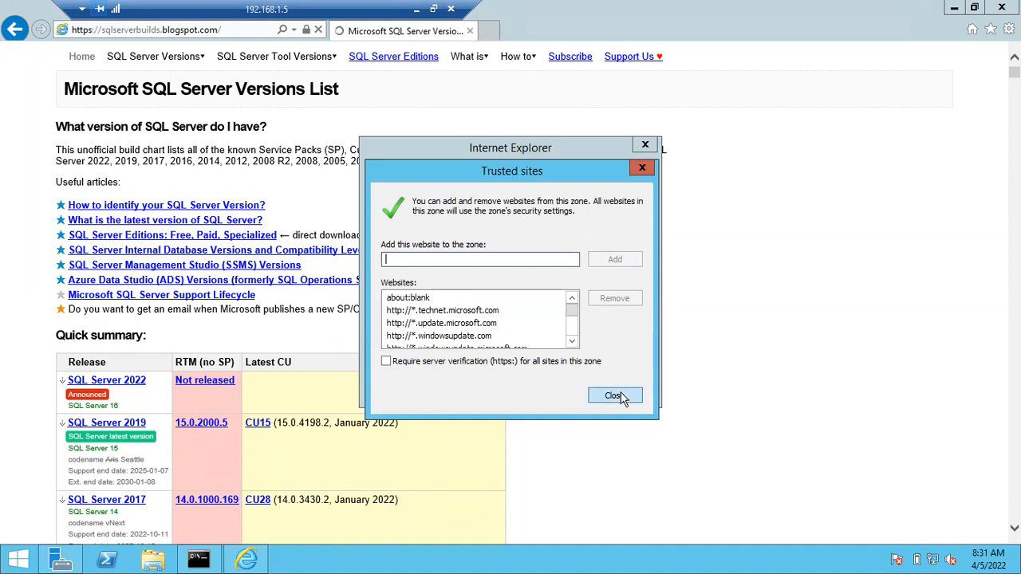
pyautogui.click(619, 395)
pyautogui.click(619, 293)
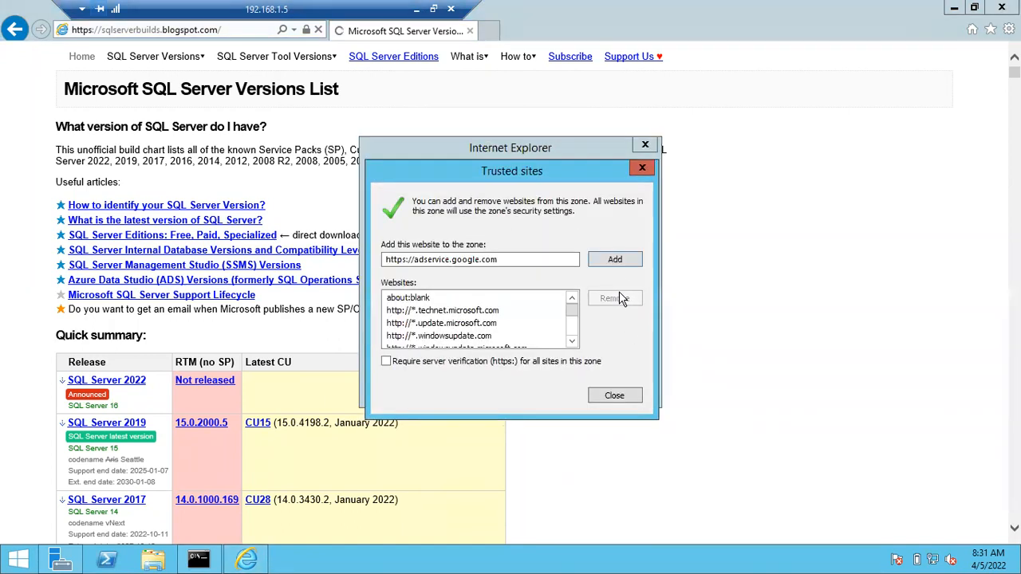
pyautogui.click(619, 259)
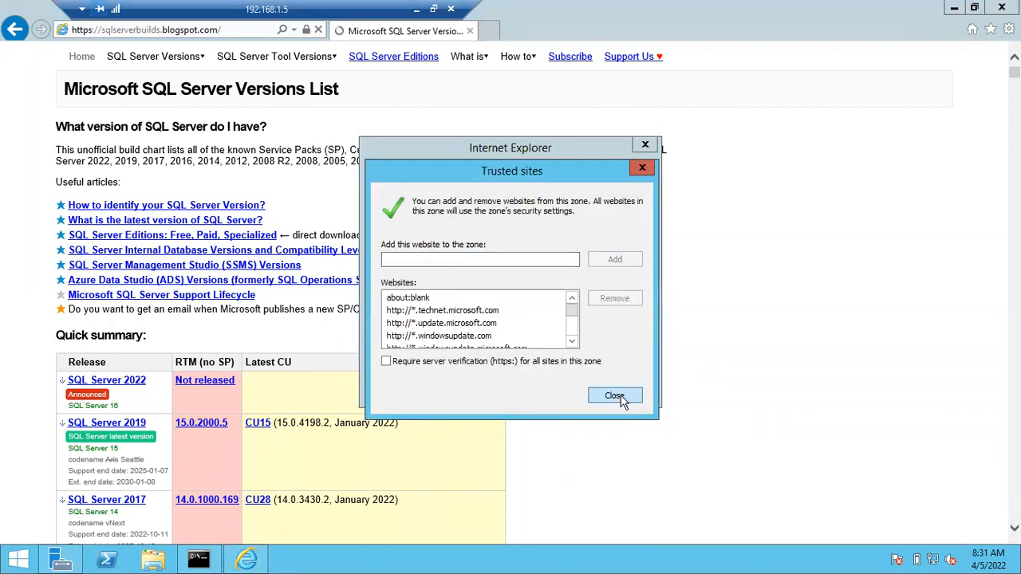
pyautogui.click(618, 397)
pyautogui.click(615, 293)
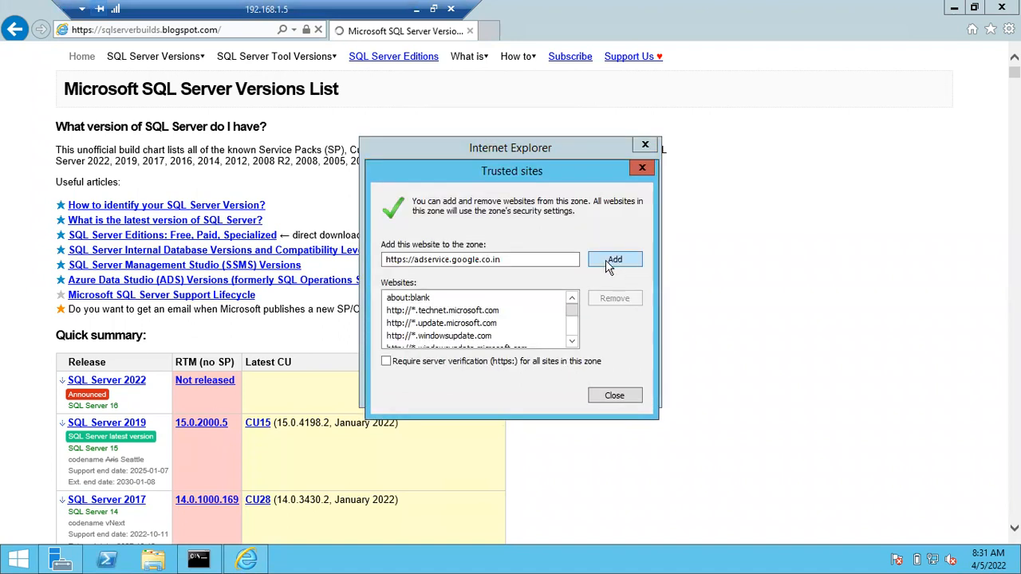
pyautogui.click(607, 260)
pyautogui.click(617, 395)
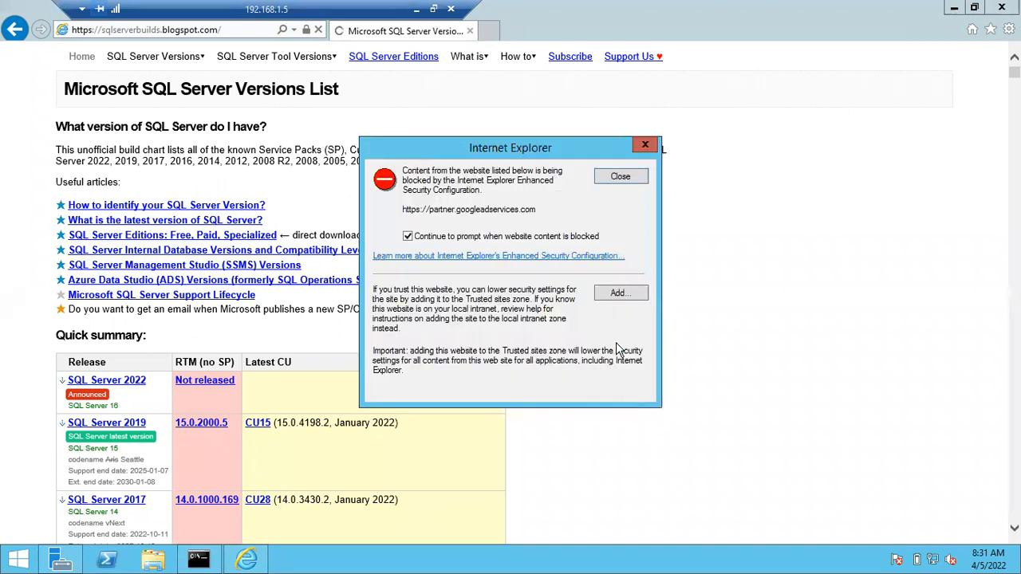
# Trust partner.googleadservices.com, tpc.googlesyndication.com, googletagservices.com and one more site, then open the SQL Server 2017 CU28 page
pyautogui.click(616, 294)
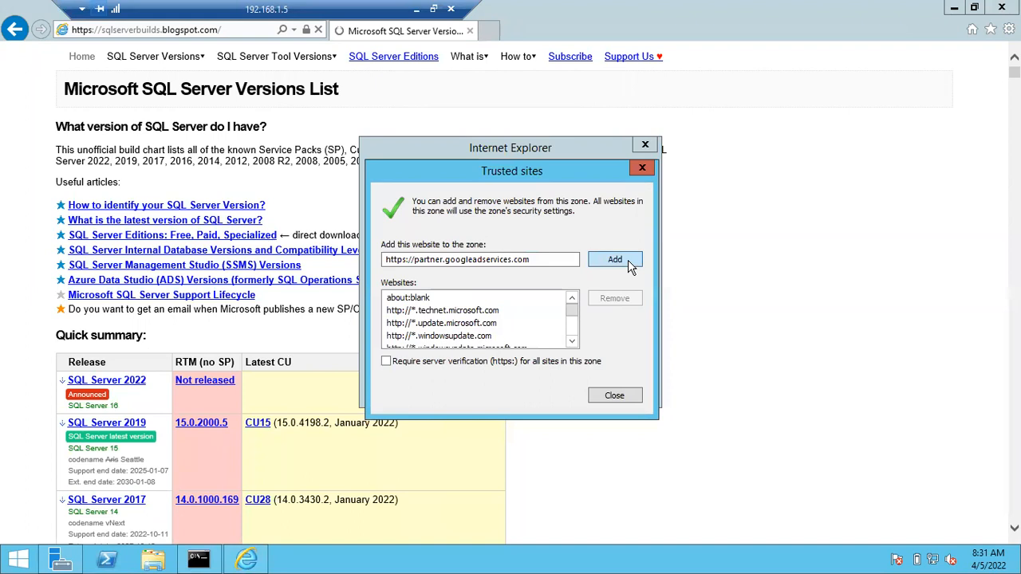
pyautogui.click(628, 260)
pyautogui.click(624, 403)
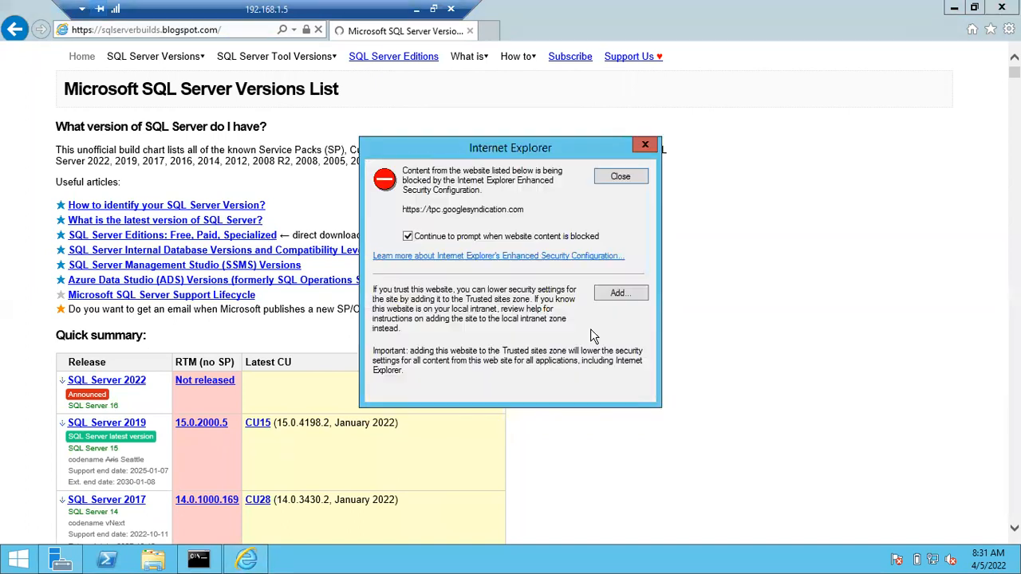
pyautogui.click(615, 297)
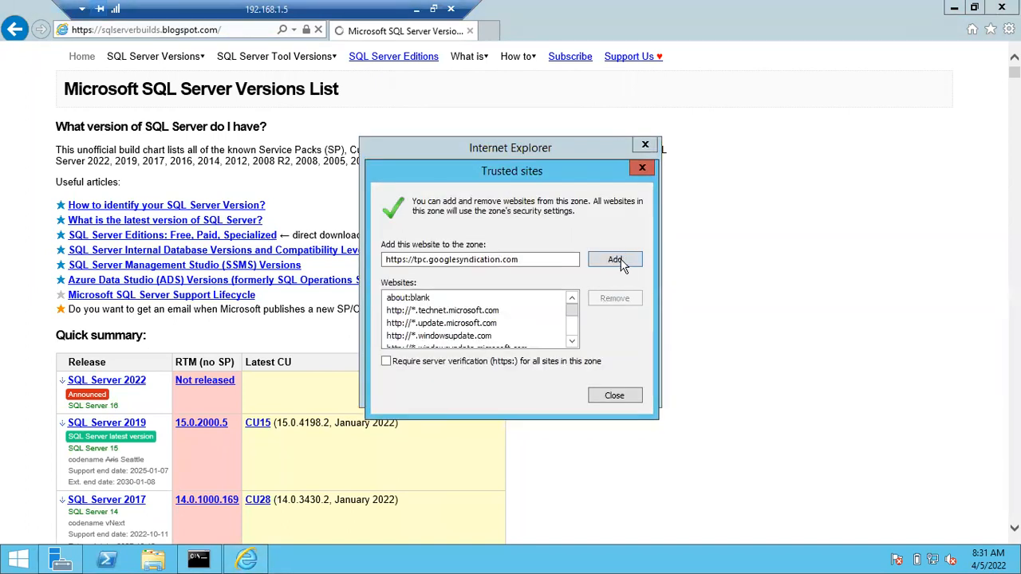
pyautogui.click(621, 263)
pyautogui.click(619, 392)
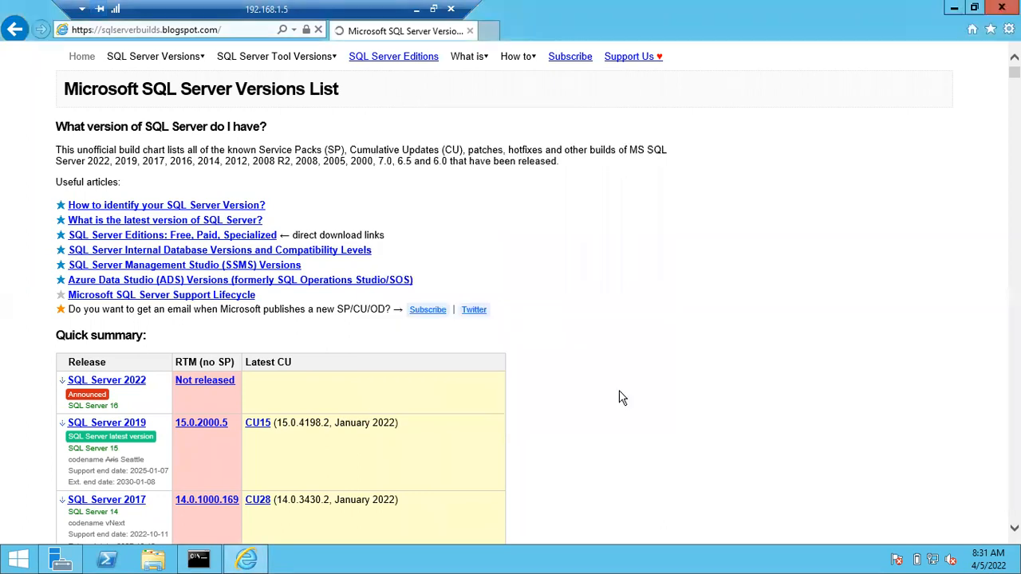
pyautogui.click(619, 295)
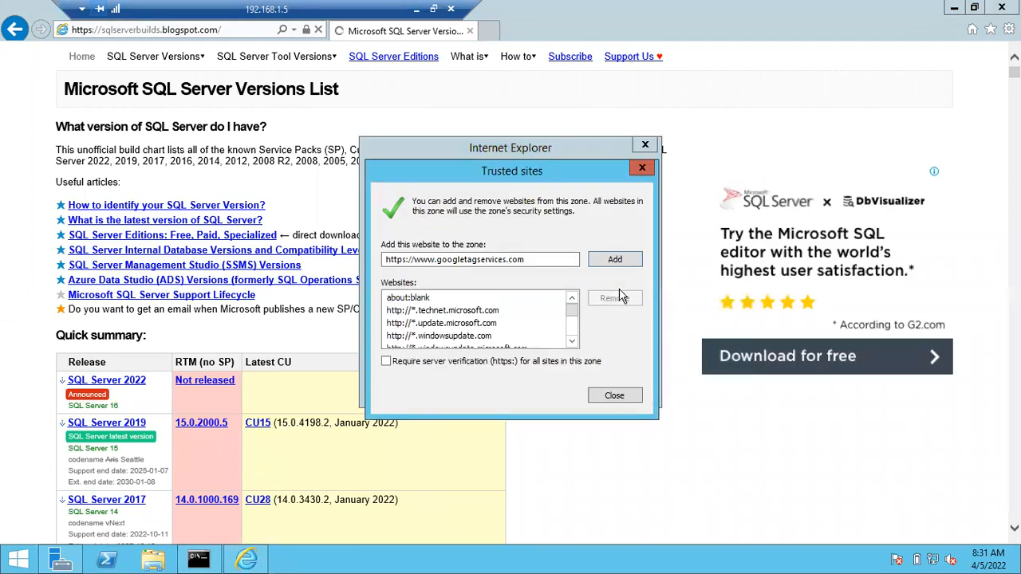
pyautogui.click(612, 260)
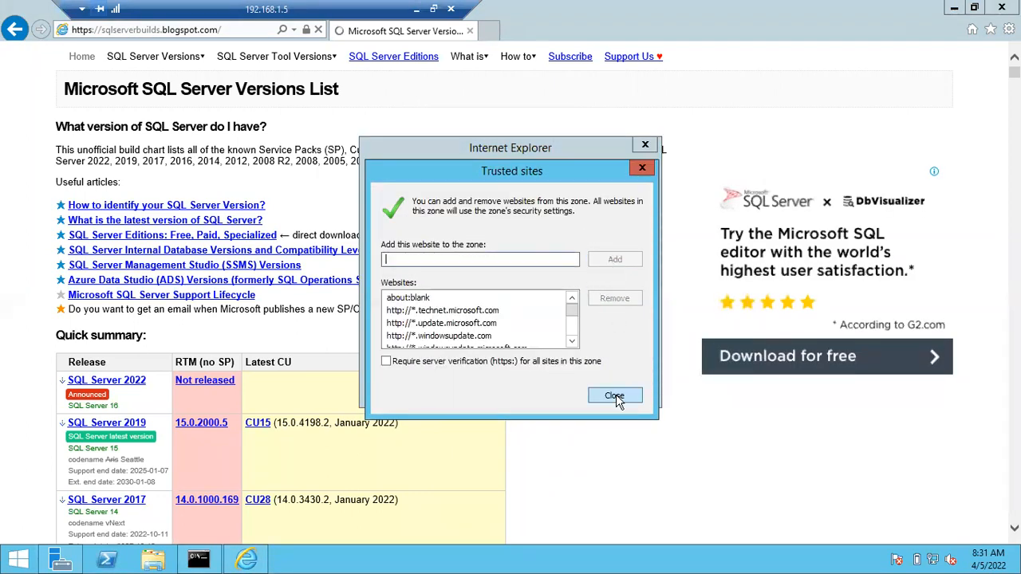
pyautogui.click(616, 397)
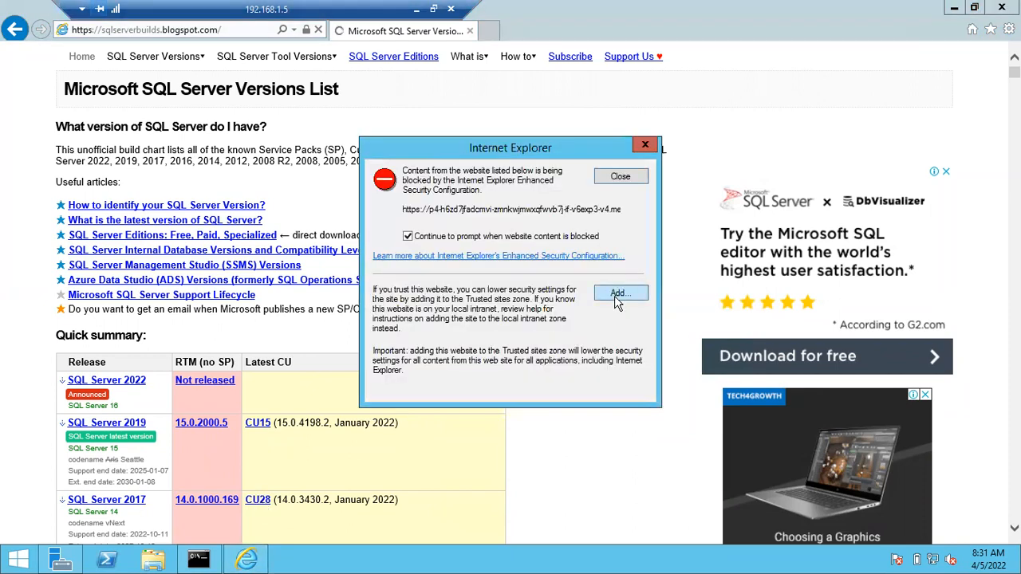
pyautogui.click(617, 296)
pyautogui.click(615, 261)
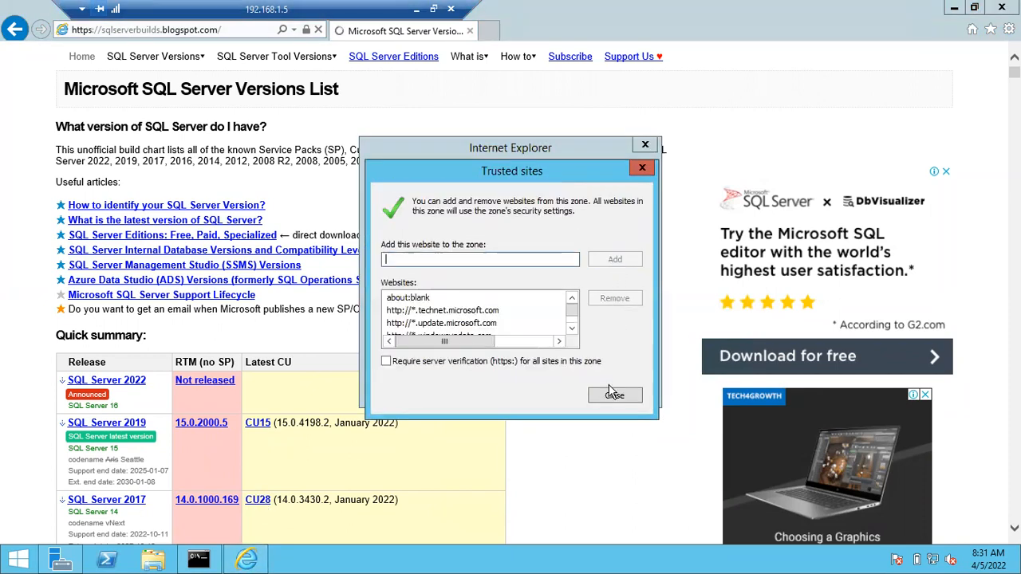
pyautogui.click(614, 396)
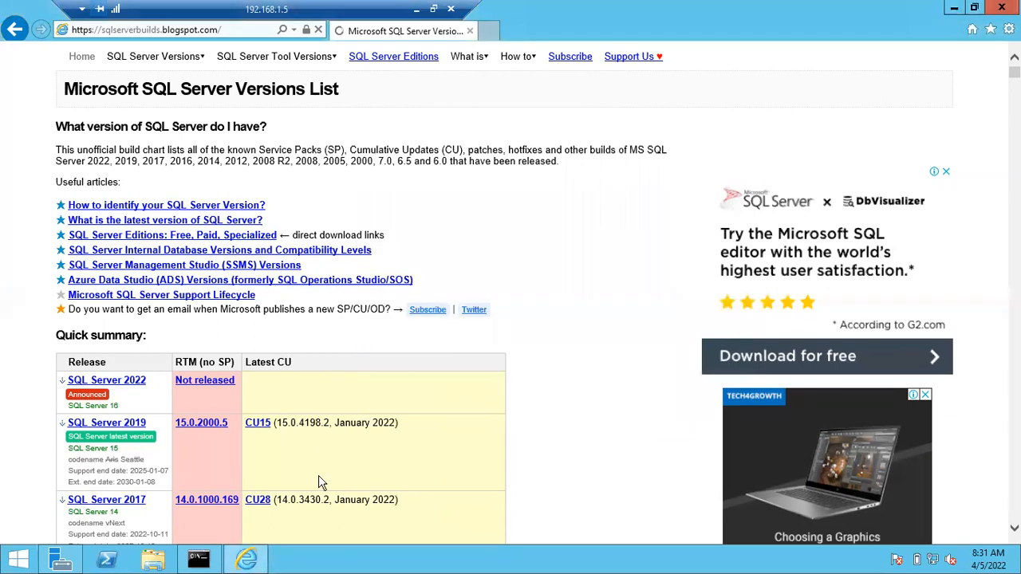
pyautogui.click(260, 507)
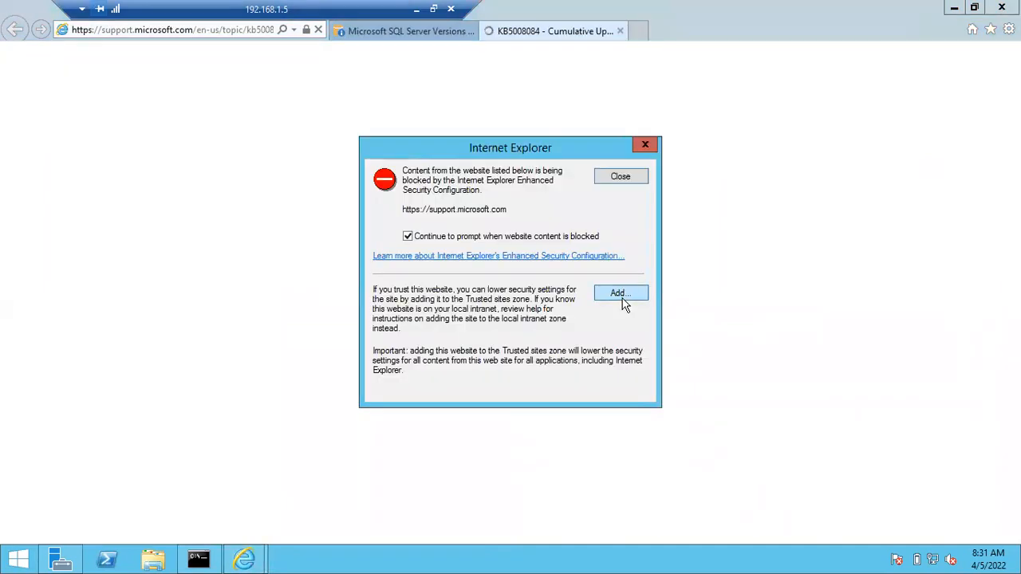
pyautogui.click(626, 303)
pyautogui.click(631, 258)
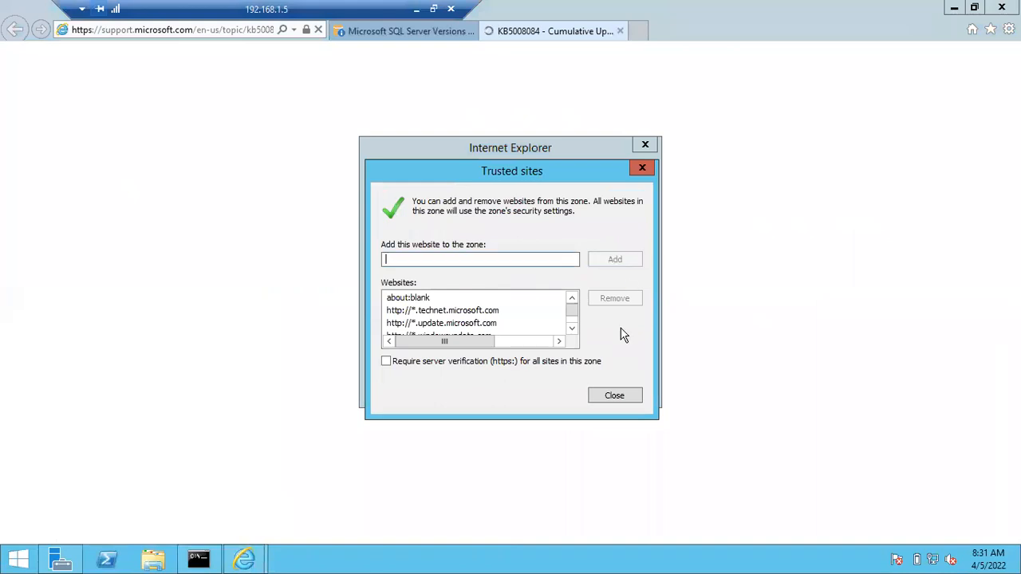
pyautogui.click(614, 396)
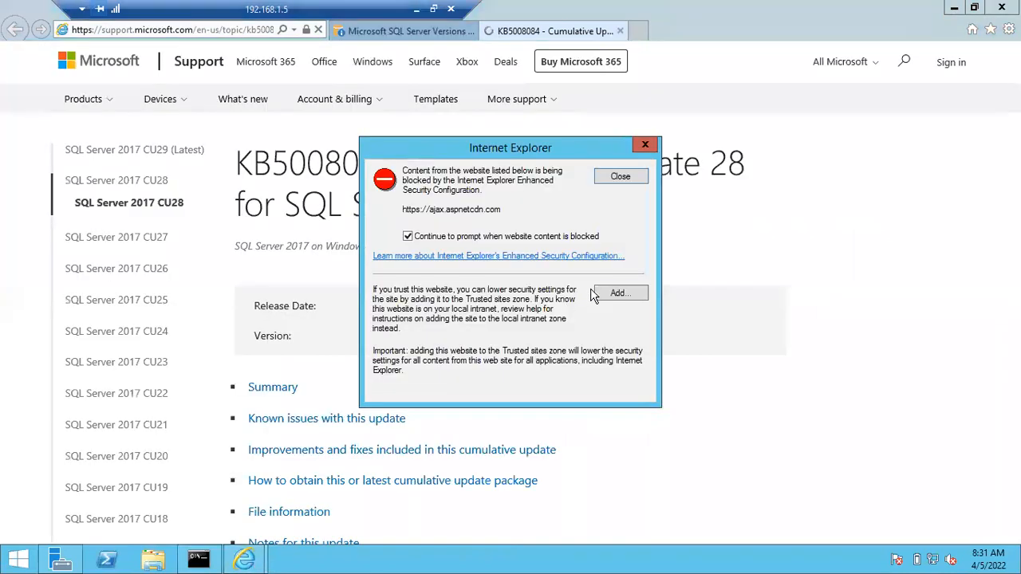
pyautogui.click(619, 295)
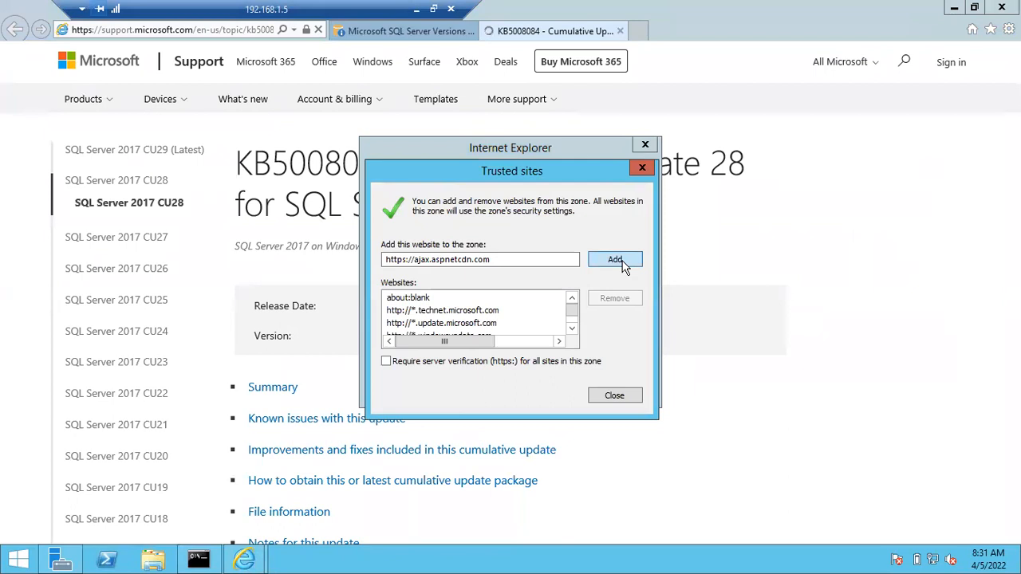
pyautogui.click(615, 259)
pyautogui.click(614, 395)
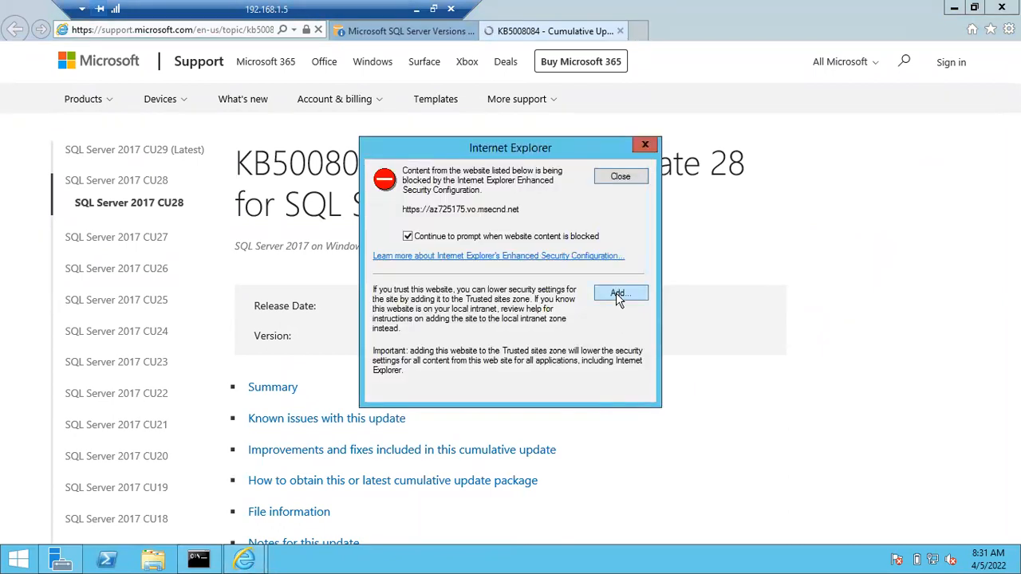
pyautogui.click(616, 292)
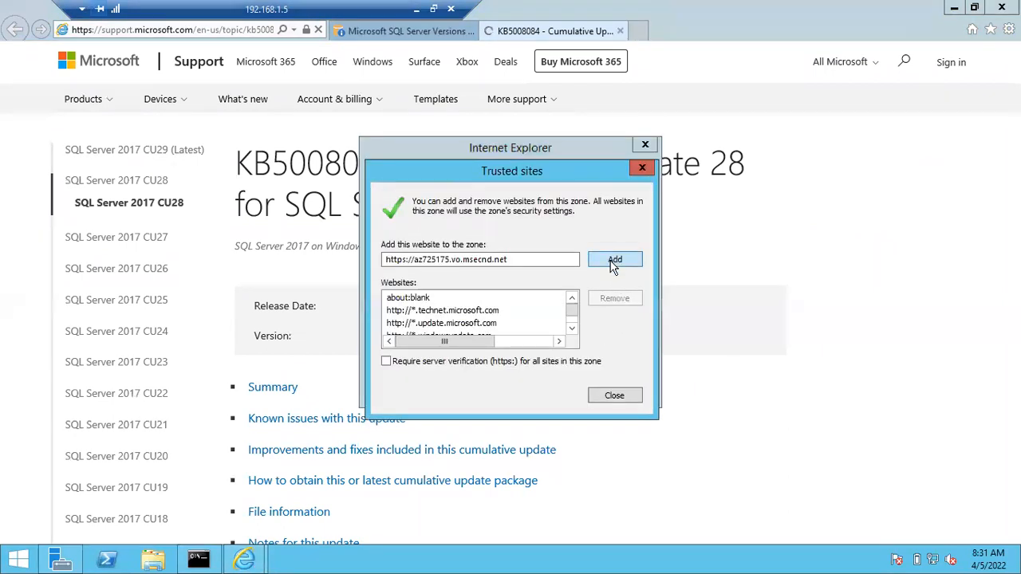
pyautogui.click(613, 263)
pyautogui.click(614, 397)
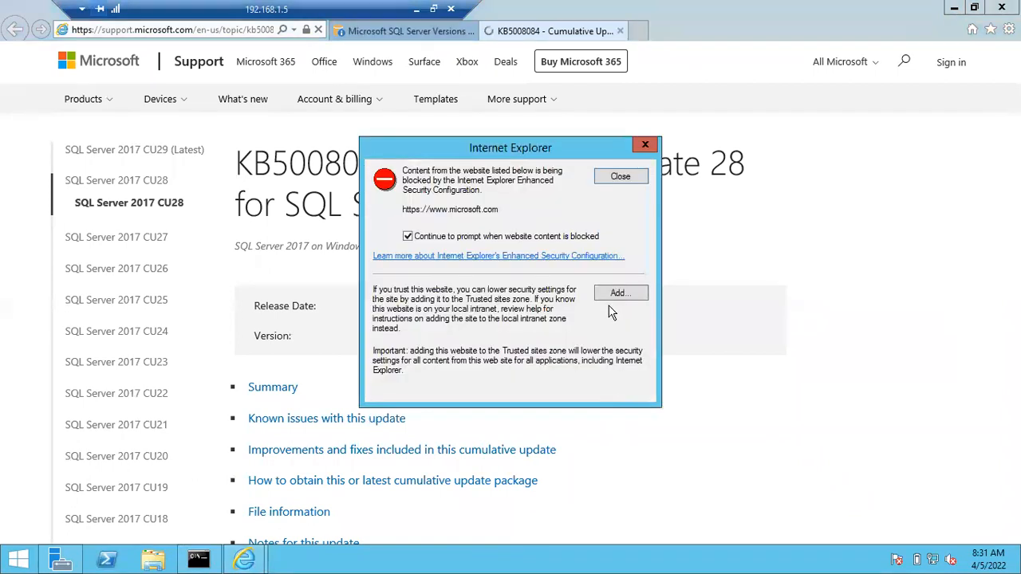
pyautogui.click(614, 295)
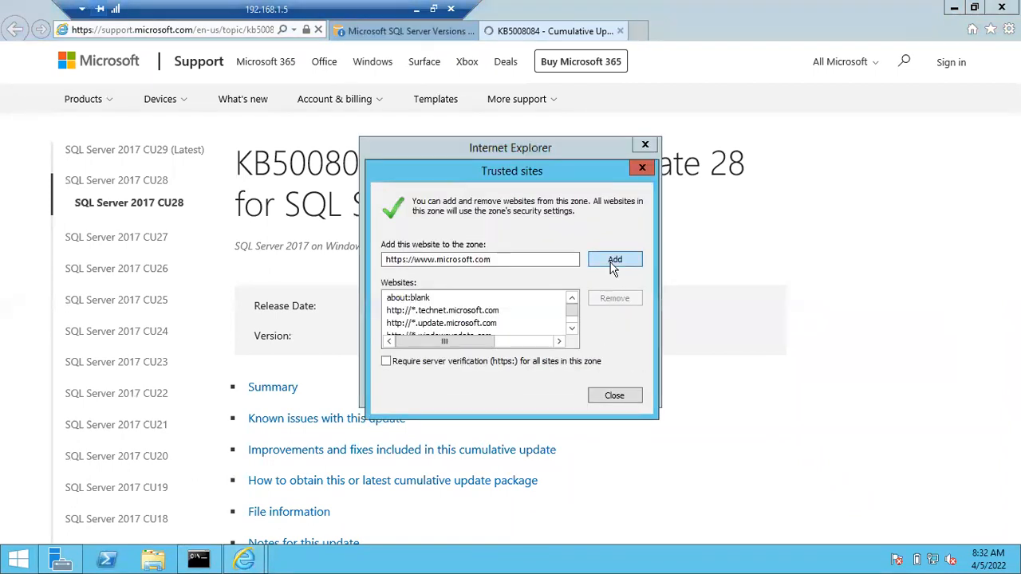
pyautogui.click(614, 263)
pyautogui.click(614, 397)
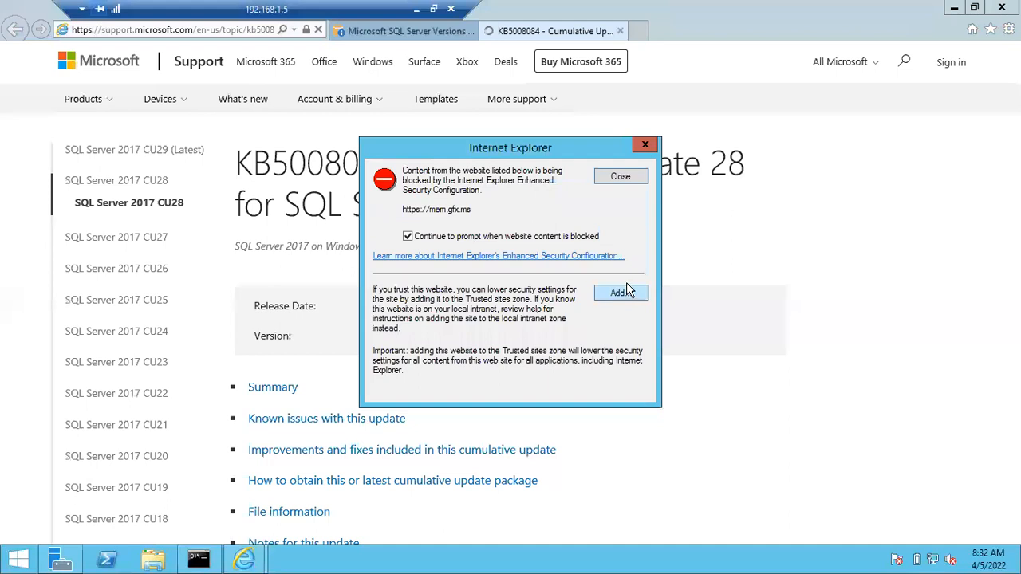
# Trust mem.gfx.ms, web.vortex.data.microsoft.com, login.microsoftonline.com and login.live.com as well
pyautogui.click(623, 293)
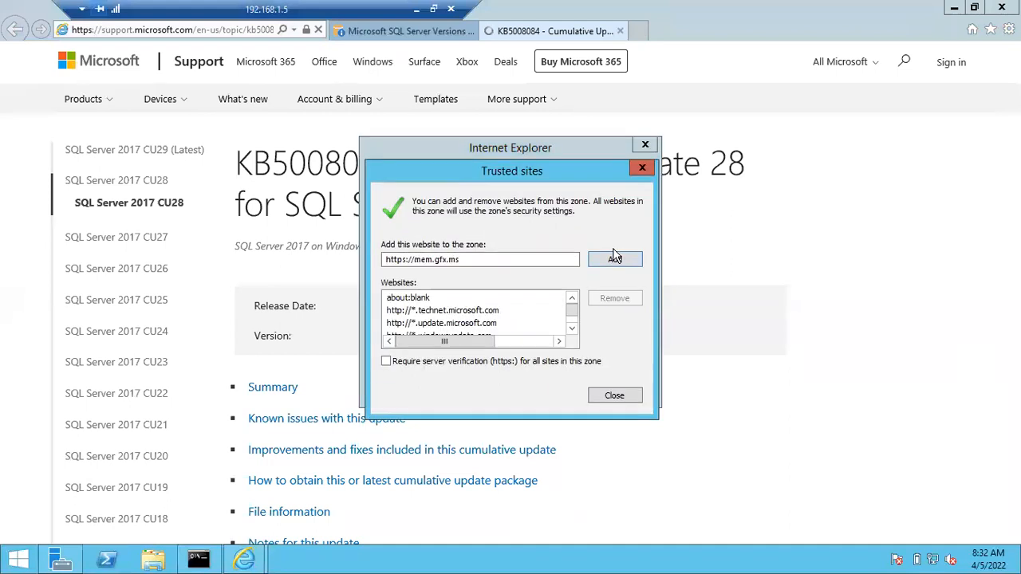
pyautogui.click(614, 263)
pyautogui.click(614, 396)
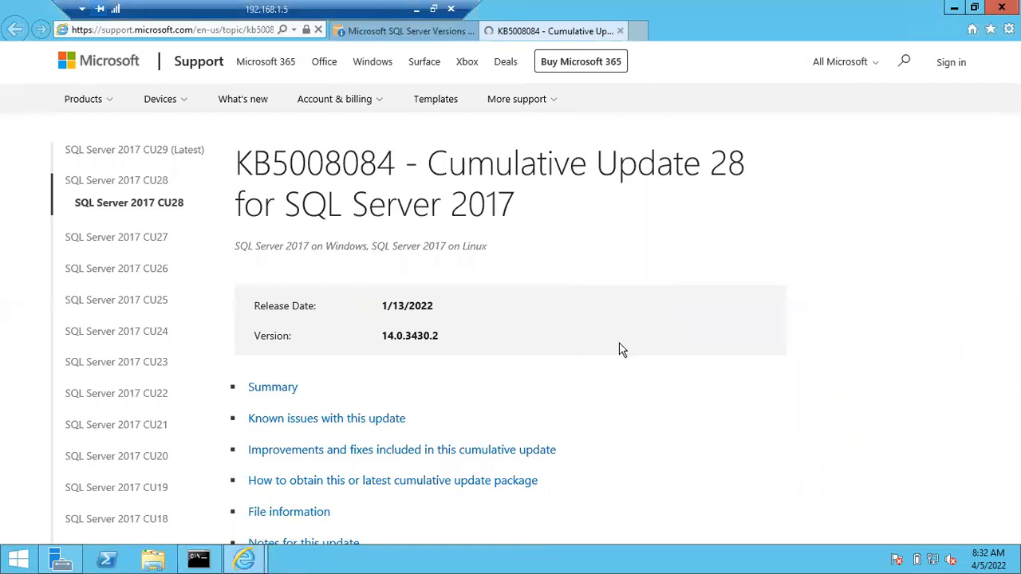
pyautogui.click(621, 293)
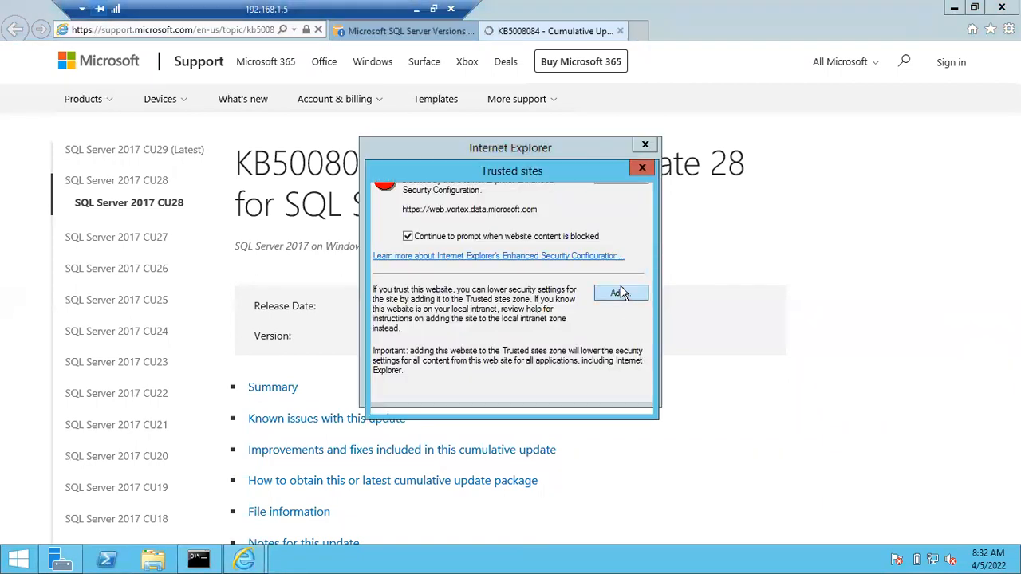
pyautogui.click(615, 262)
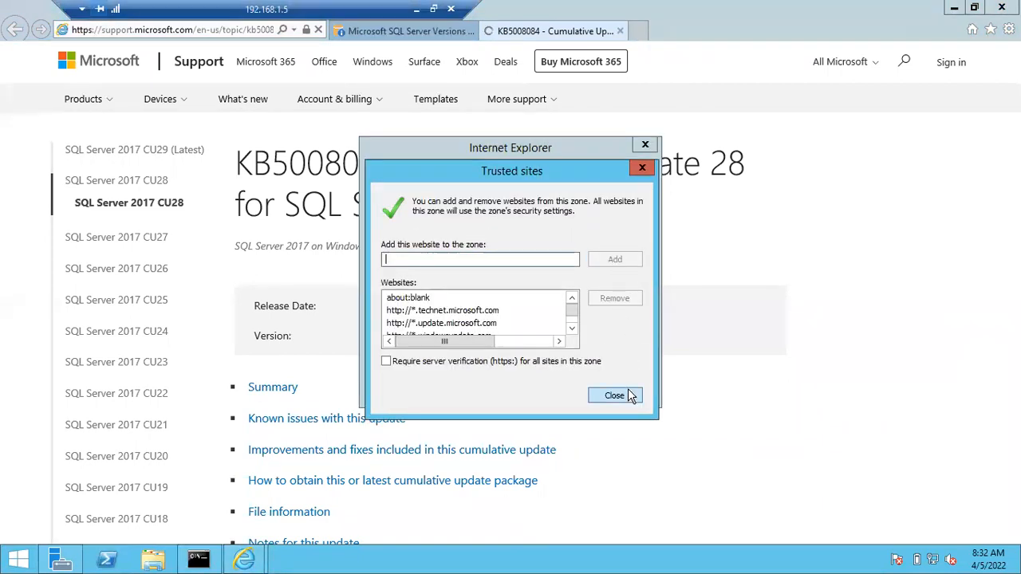
pyautogui.click(628, 394)
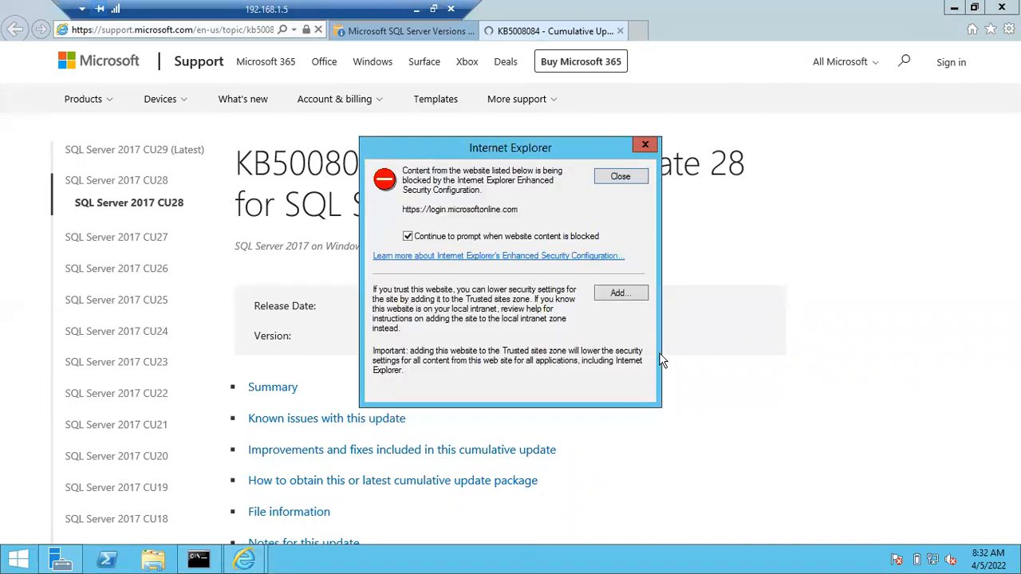
pyautogui.click(618, 295)
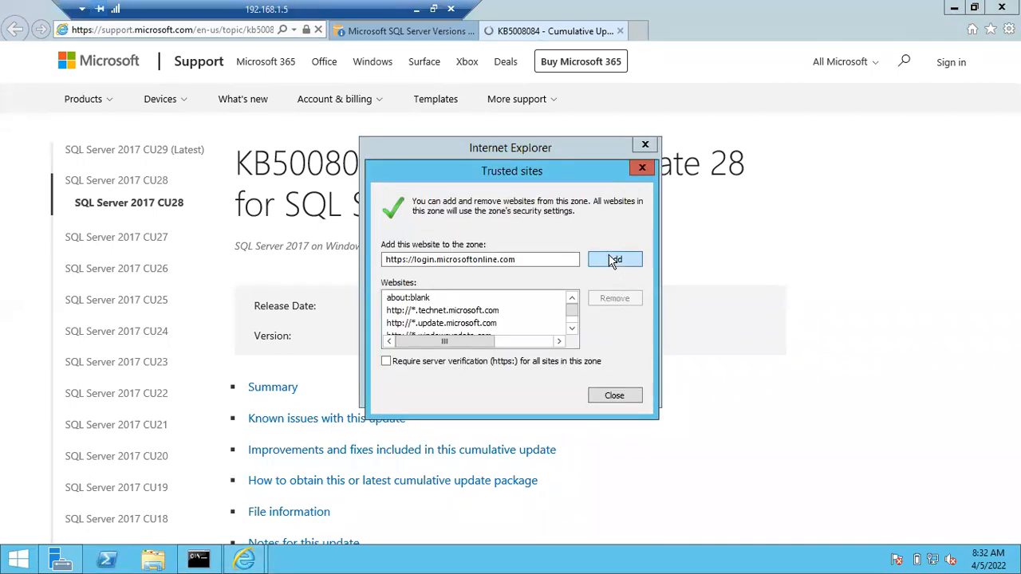
pyautogui.click(612, 261)
pyautogui.click(614, 396)
pyautogui.click(611, 264)
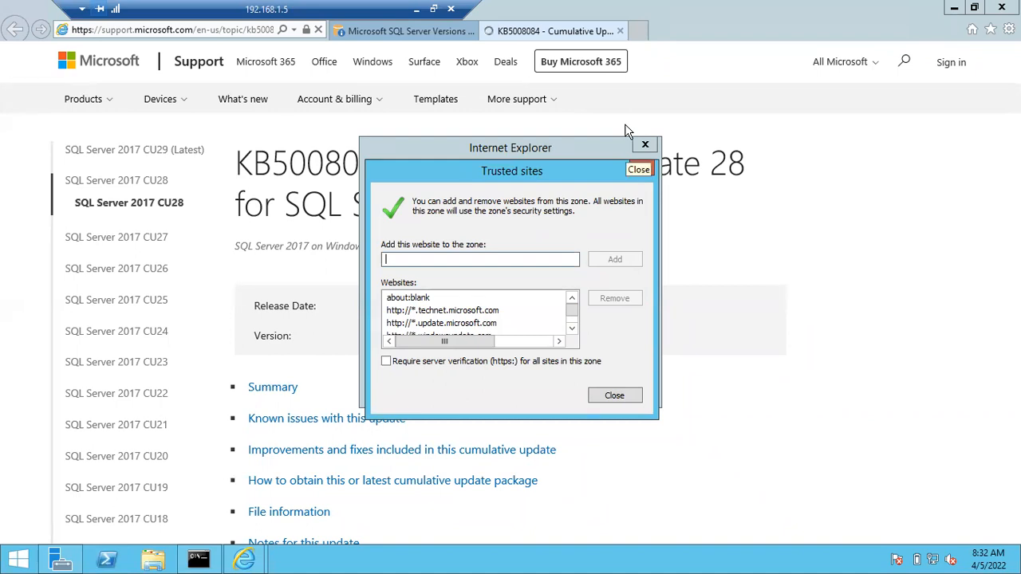
# Under 'How to obtain', expand Windows (Recommended) and follow the latest SQL Server 2017 cumulative update download link
pyautogui.click(614, 397)
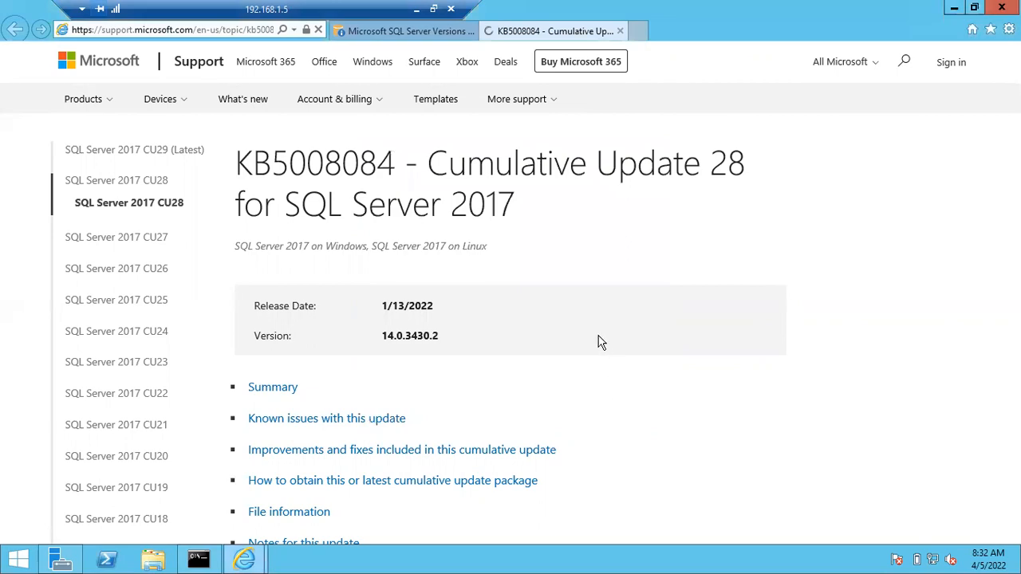
pyautogui.scroll(-10, 873, 351)
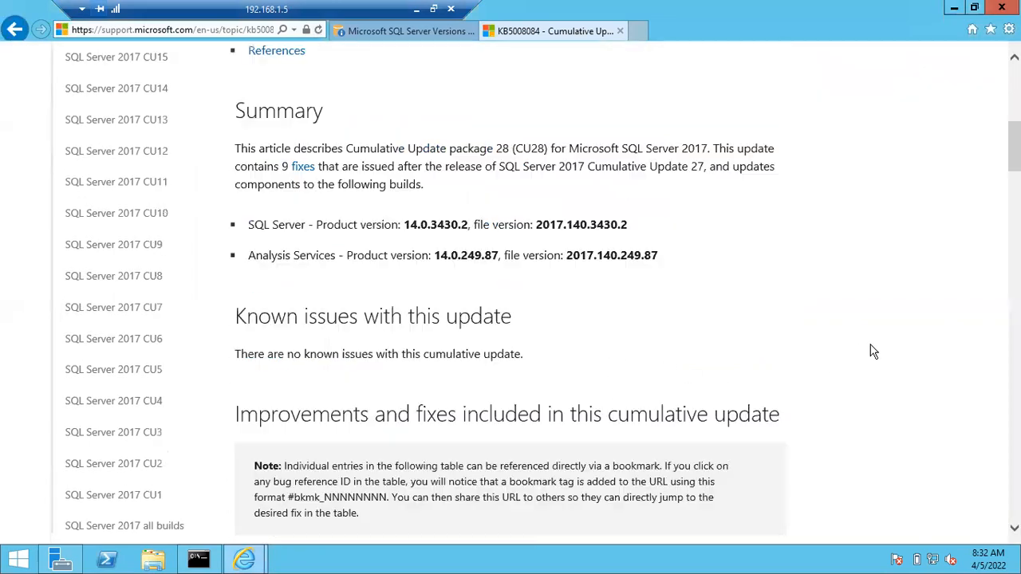
pyautogui.scroll(-5, 872, 351)
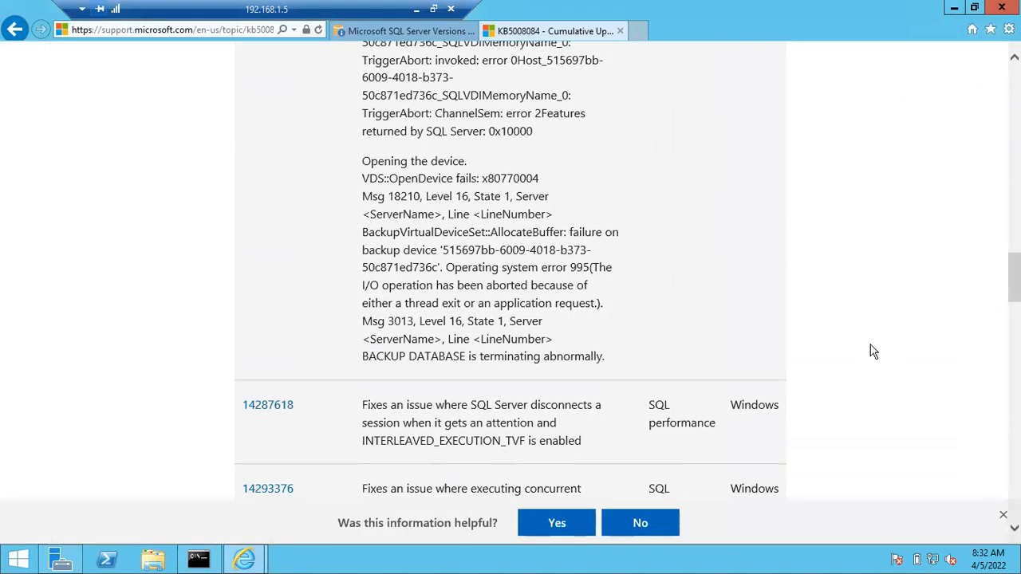
pyautogui.scroll(-10, 872, 351)
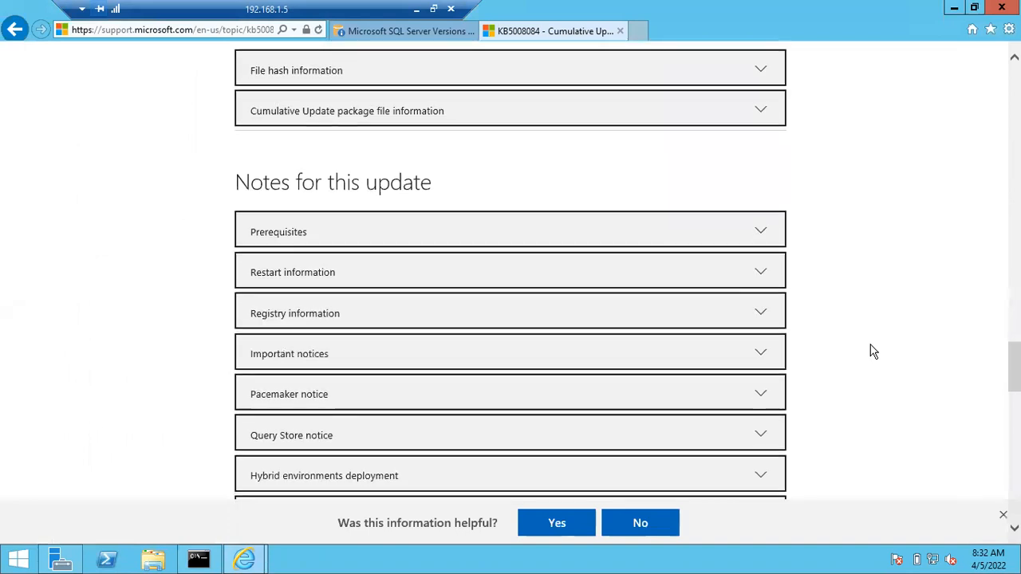
pyautogui.scroll(10, 872, 350)
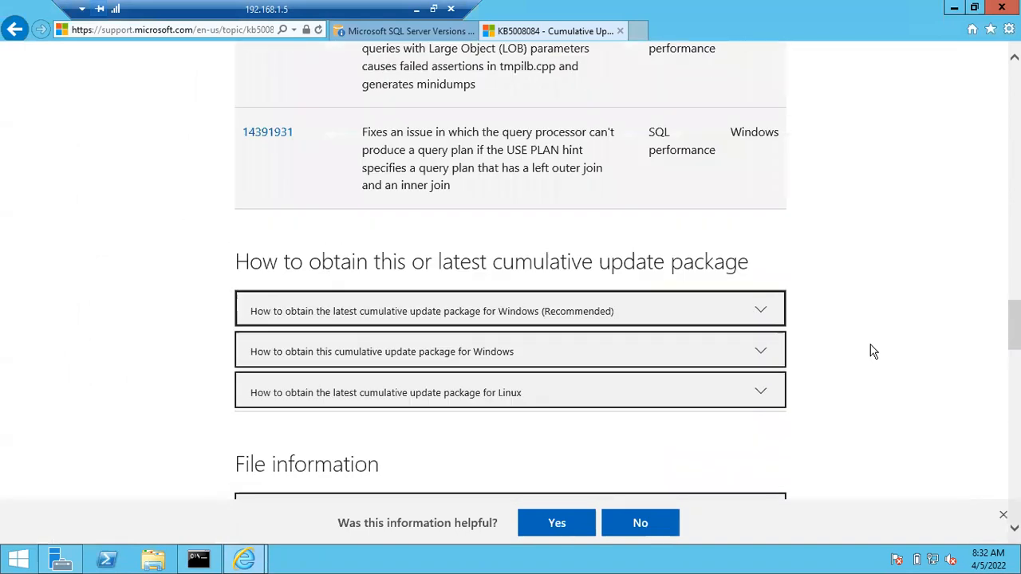
pyautogui.scroll(5, 873, 351)
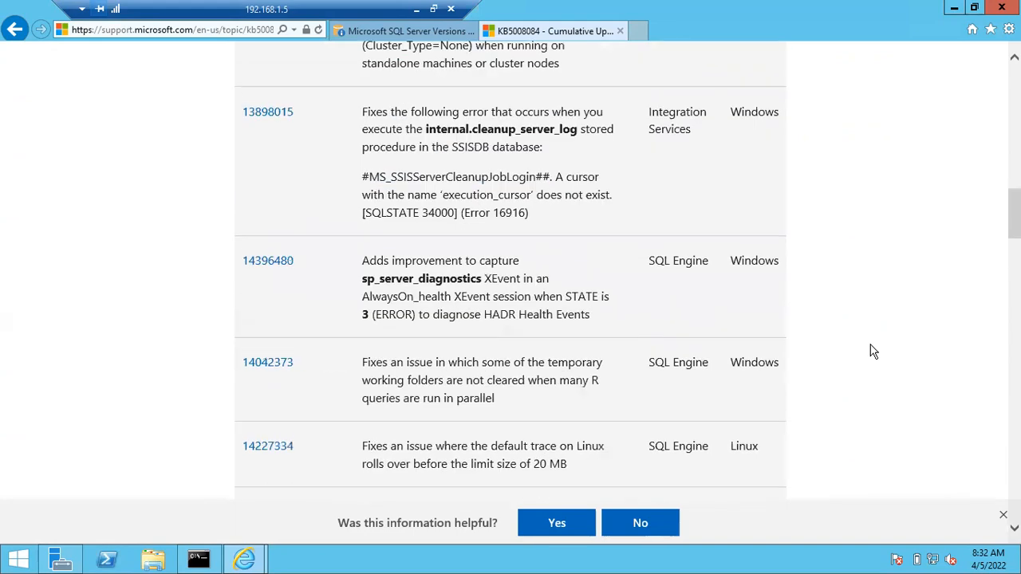
pyautogui.scroll(-10, 872, 350)
pyautogui.scroll(-8, 872, 351)
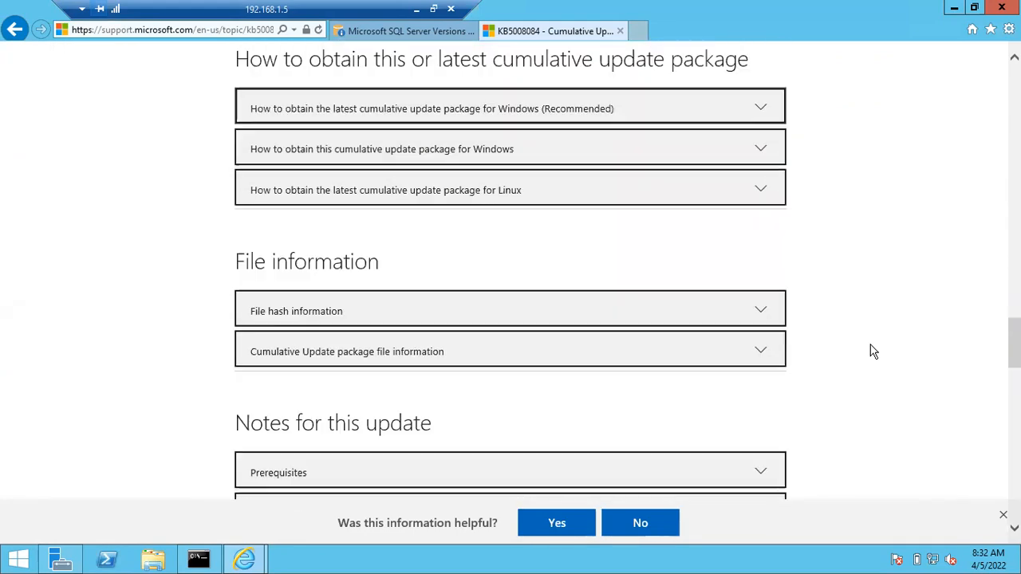
pyautogui.scroll(3, 873, 351)
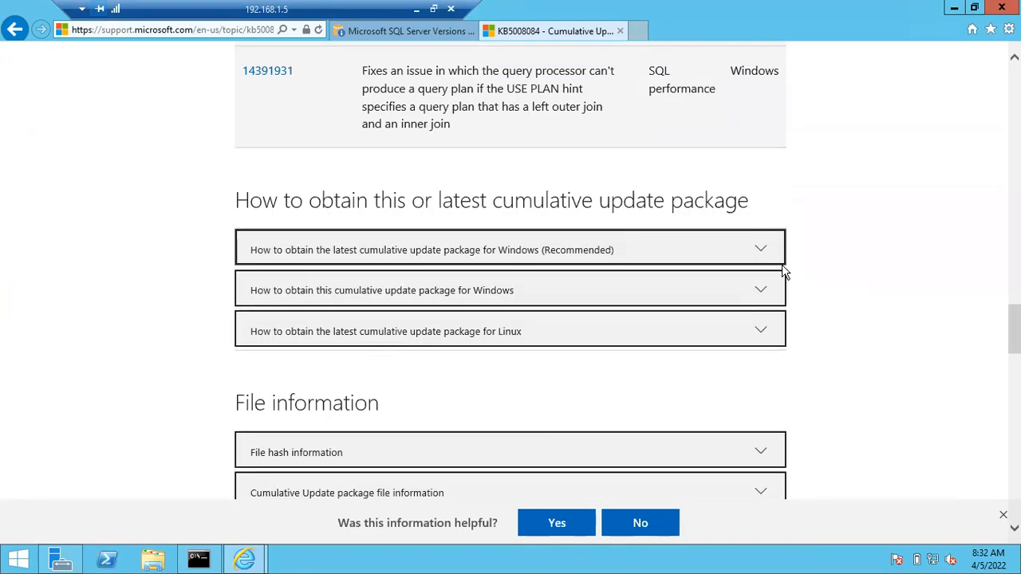
pyautogui.click(763, 253)
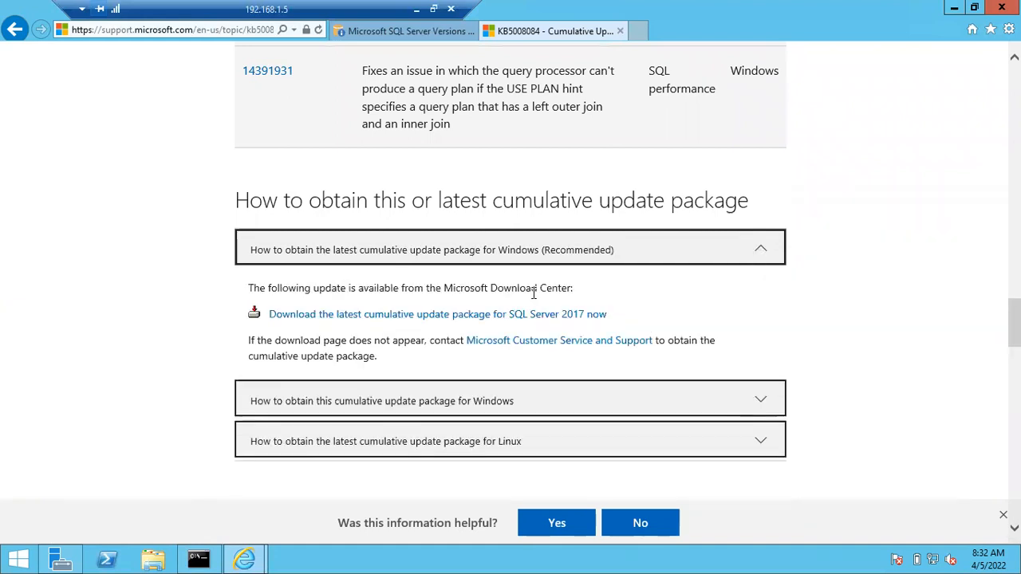
pyautogui.click(514, 315)
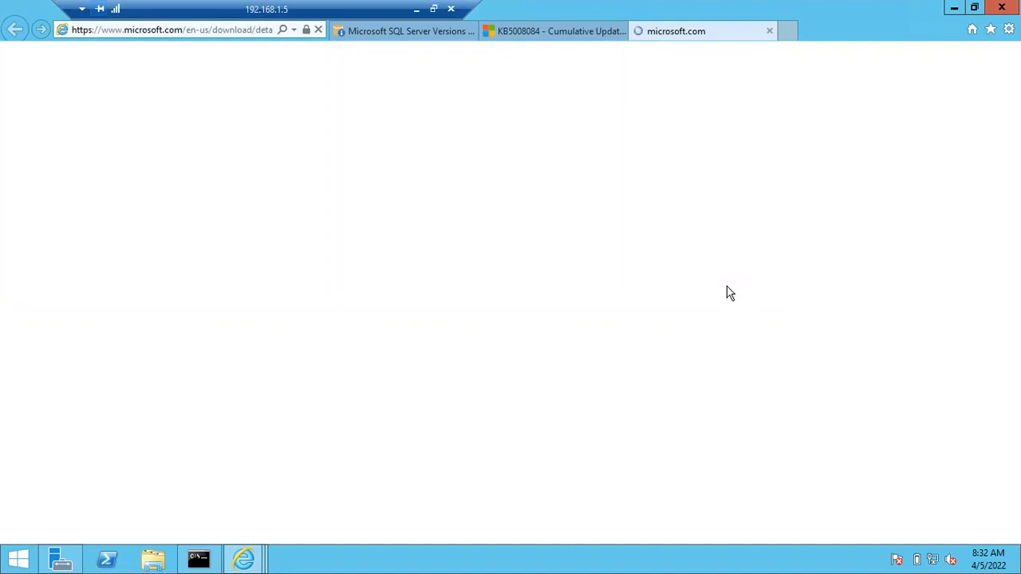
# Add c.s-microsoft.com, assets.onestore.ms and mscom.demdex.net to the Trusted sites zone
pyautogui.click(619, 296)
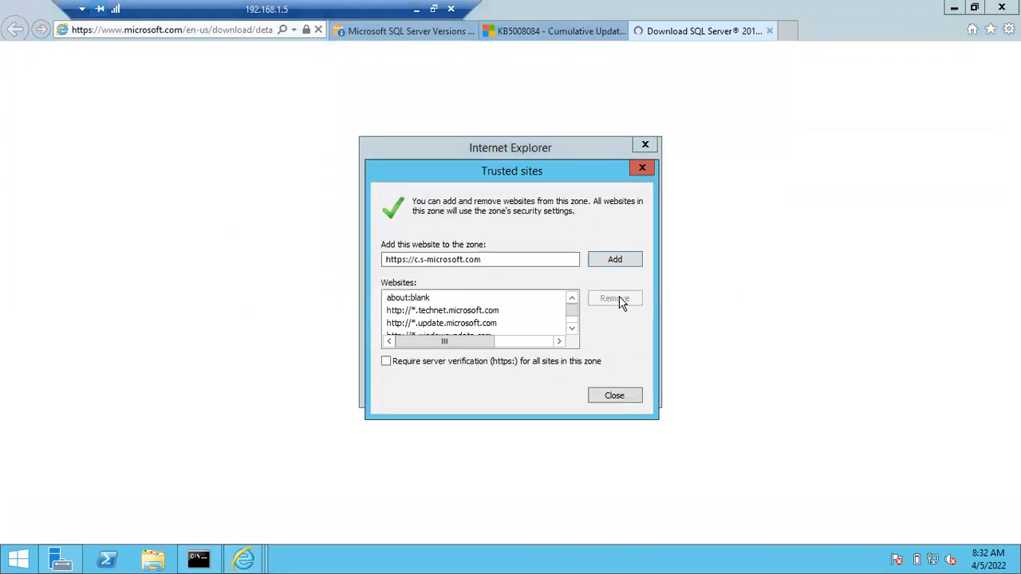
pyautogui.click(615, 263)
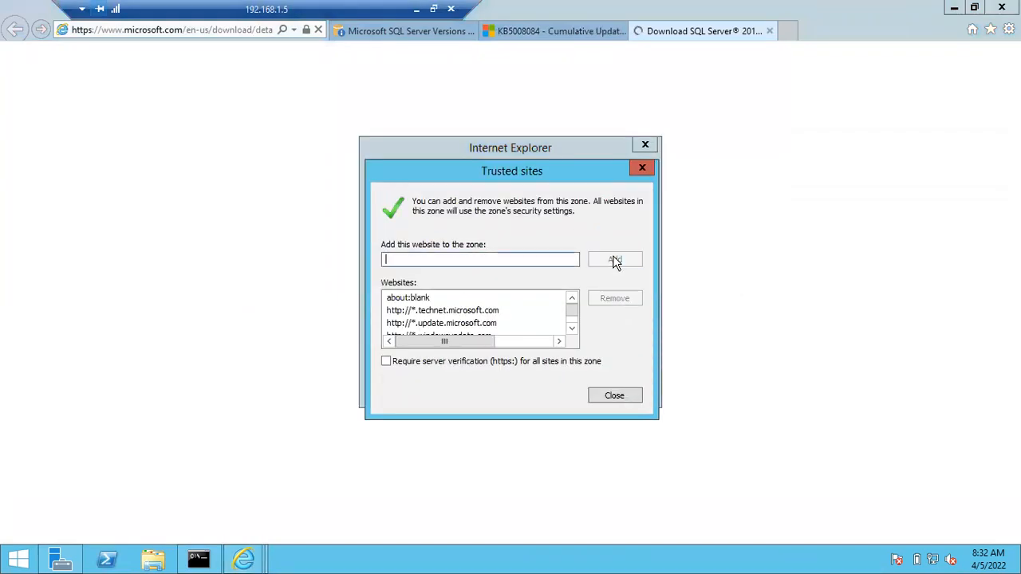
pyautogui.click(603, 398)
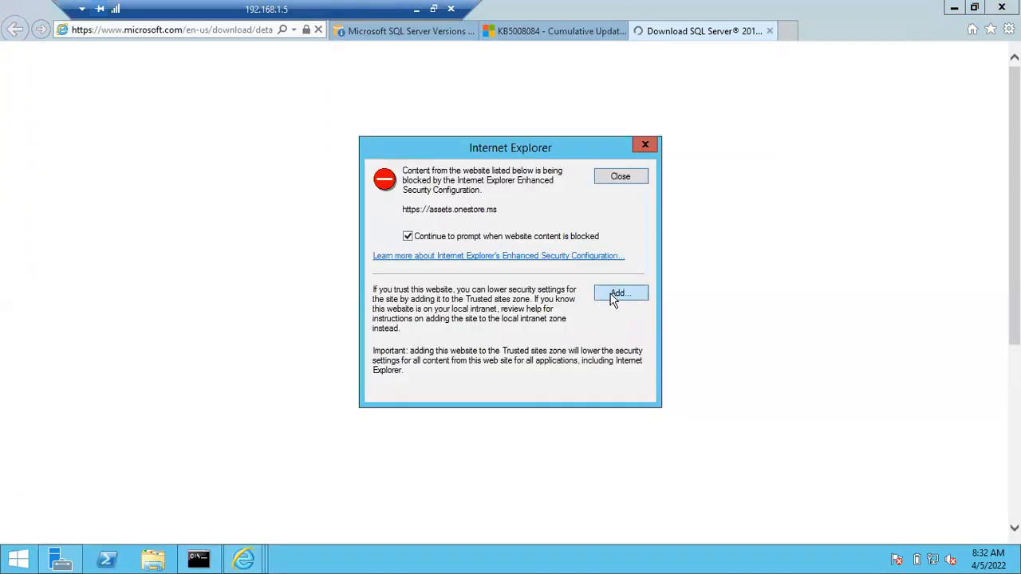
pyautogui.click(614, 297)
pyautogui.click(621, 262)
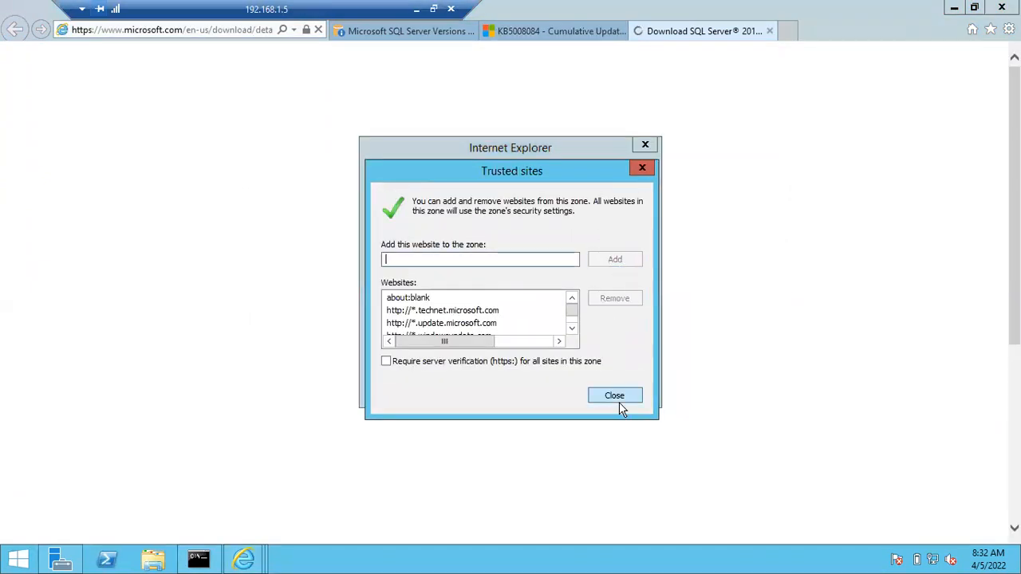
pyautogui.click(619, 402)
pyautogui.click(618, 295)
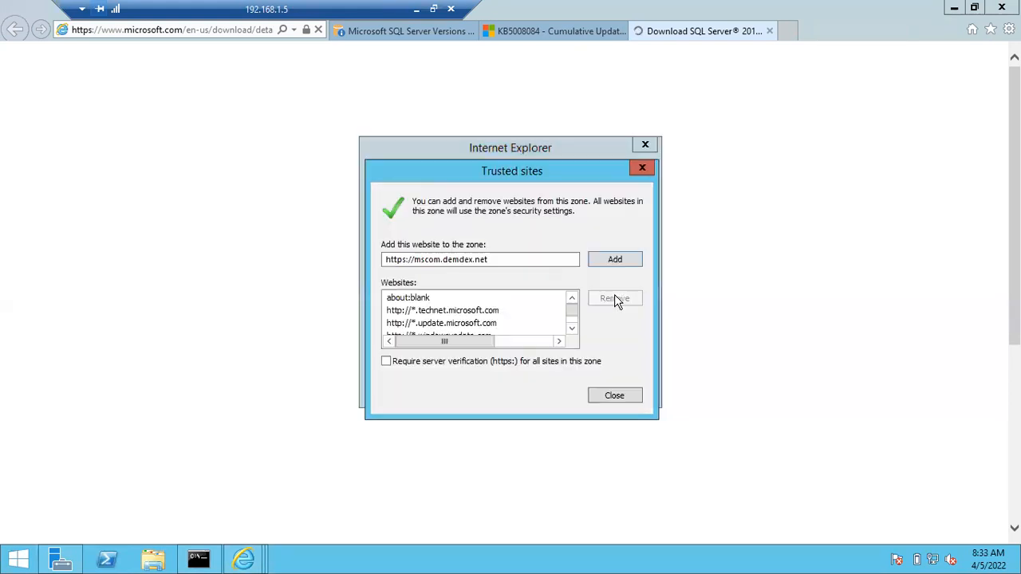
pyautogui.click(618, 260)
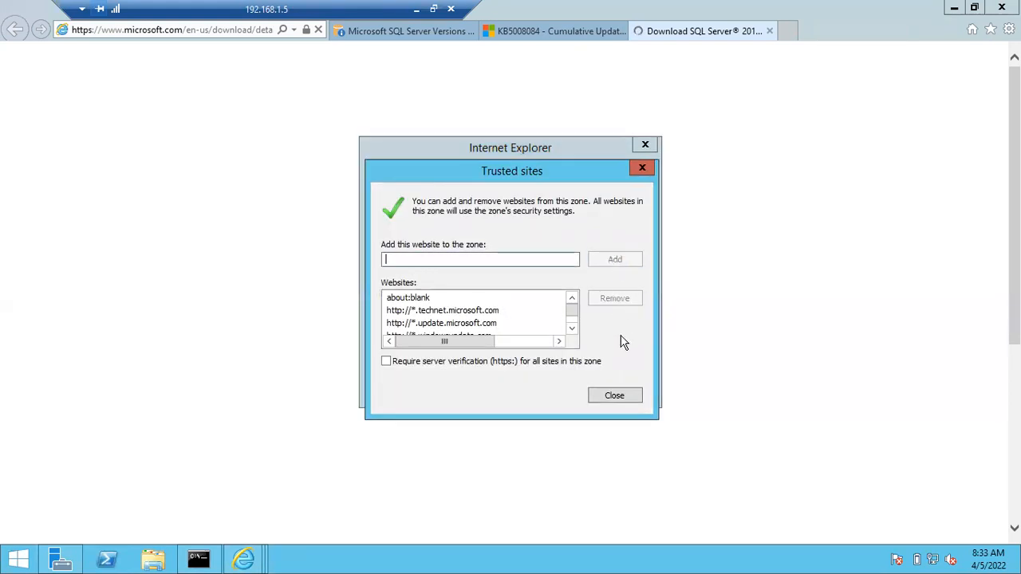
pyautogui.click(621, 396)
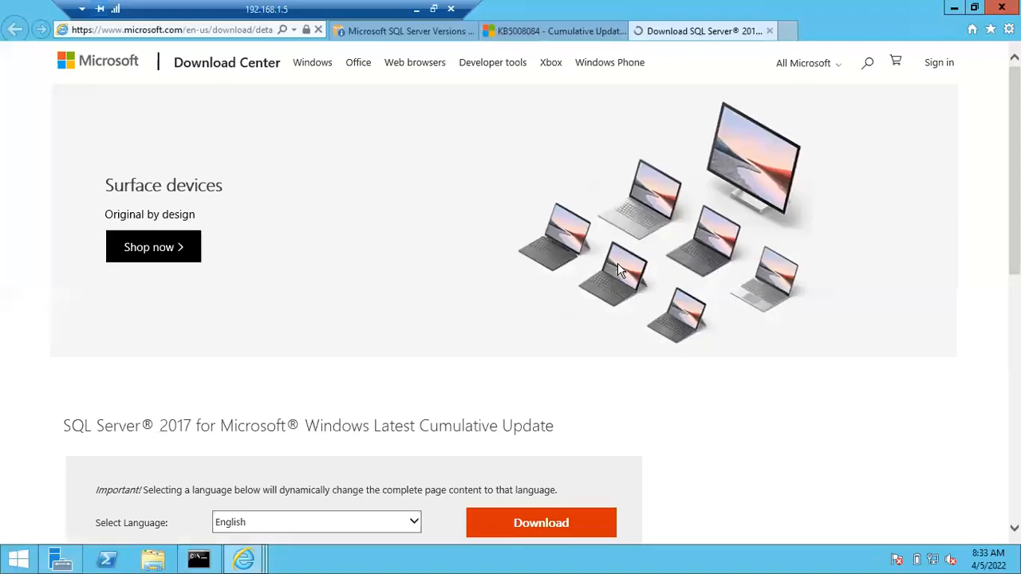
# Add logincdn.msauth.net to the Trusted sites zone
pyautogui.scroll(-1, 508, 502)
pyautogui.click(610, 295)
pyautogui.click(615, 260)
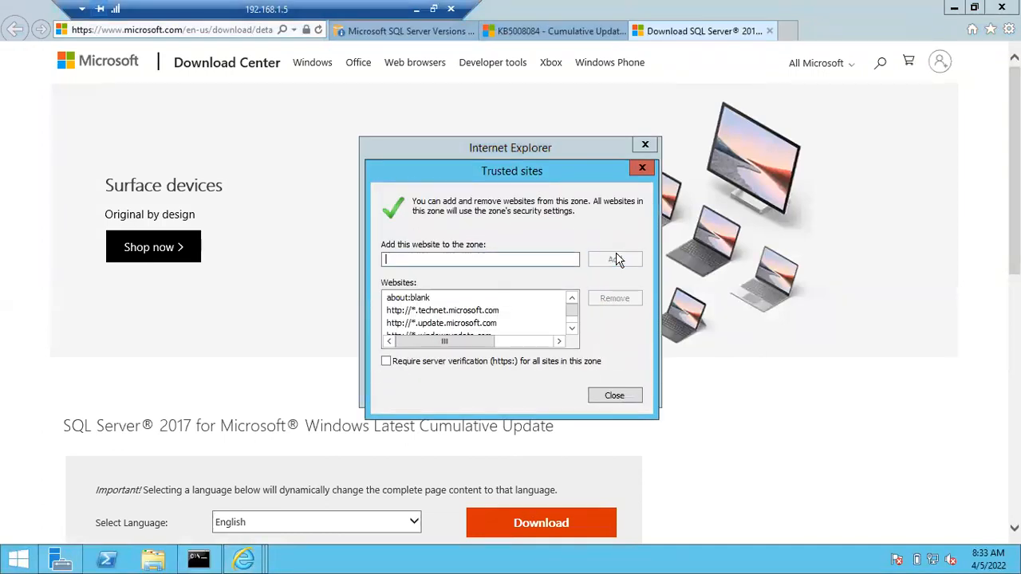
pyautogui.click(614, 398)
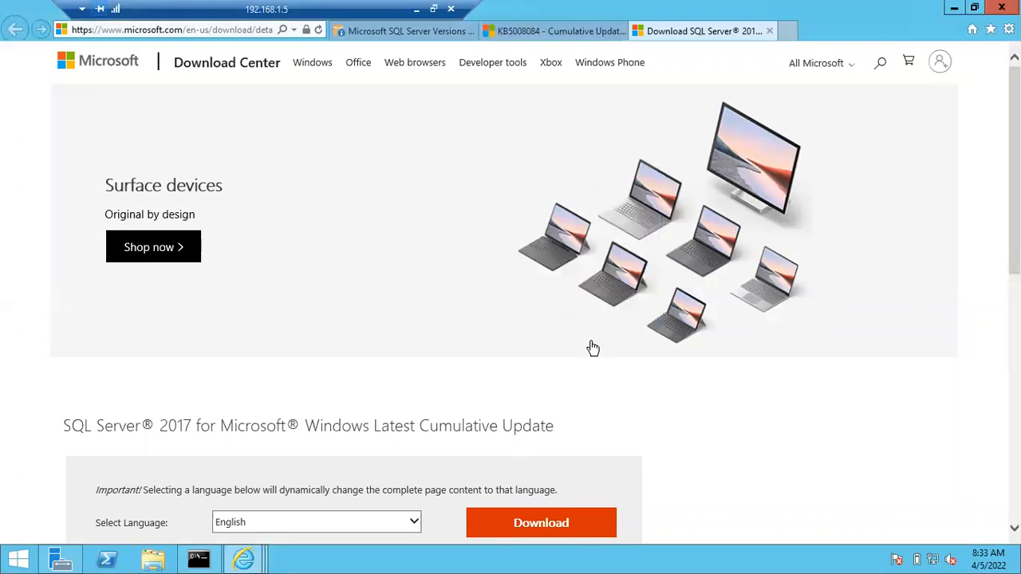
# Start the download of SQLServer2017-KB5010786-x64.exe from the Download Center page
pyautogui.scroll(-3, 591, 345)
pyautogui.click(559, 239)
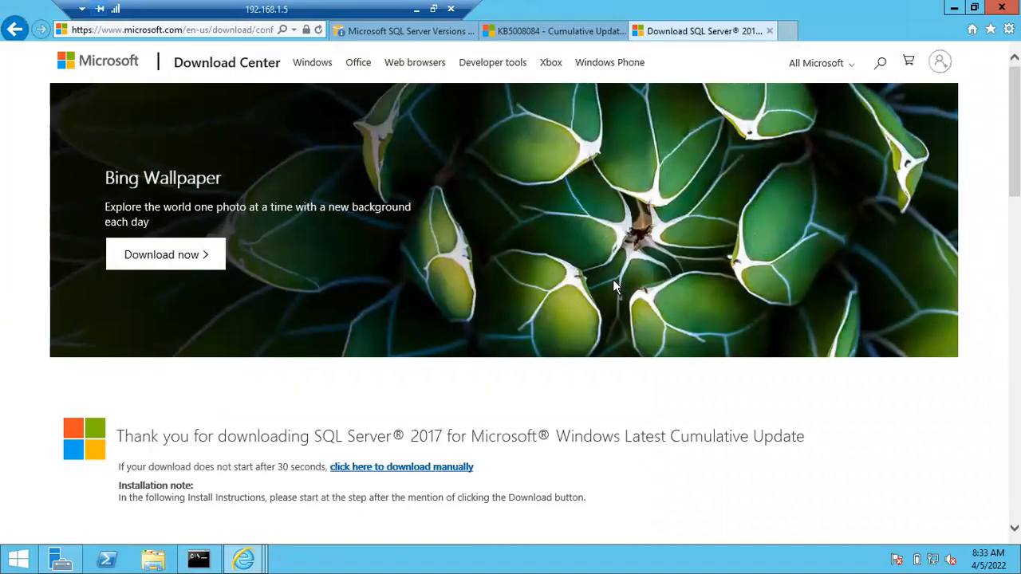
pyautogui.scroll(-3, 600, 296)
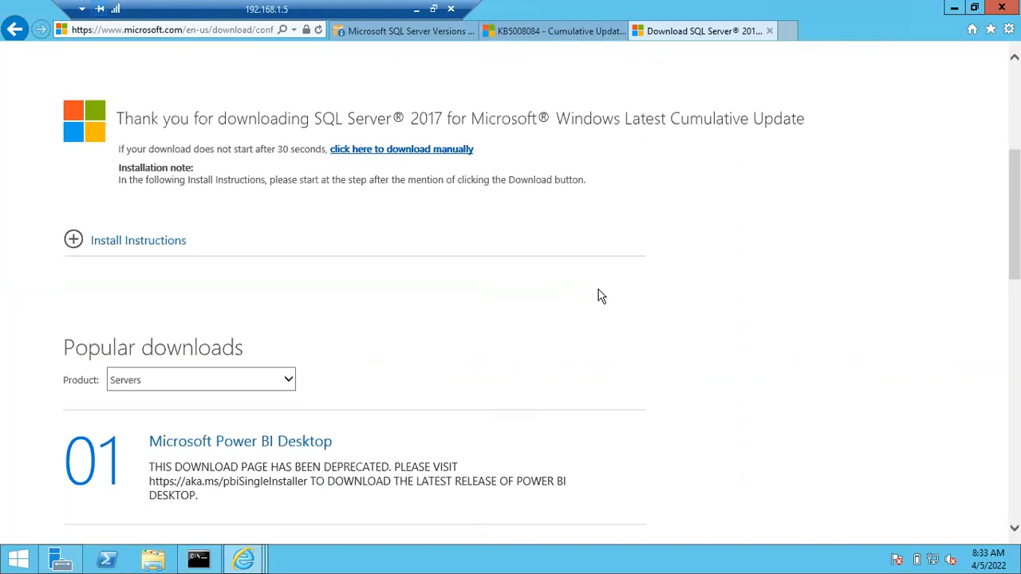
pyautogui.scroll(-2, 601, 296)
pyautogui.scroll(-3, 600, 296)
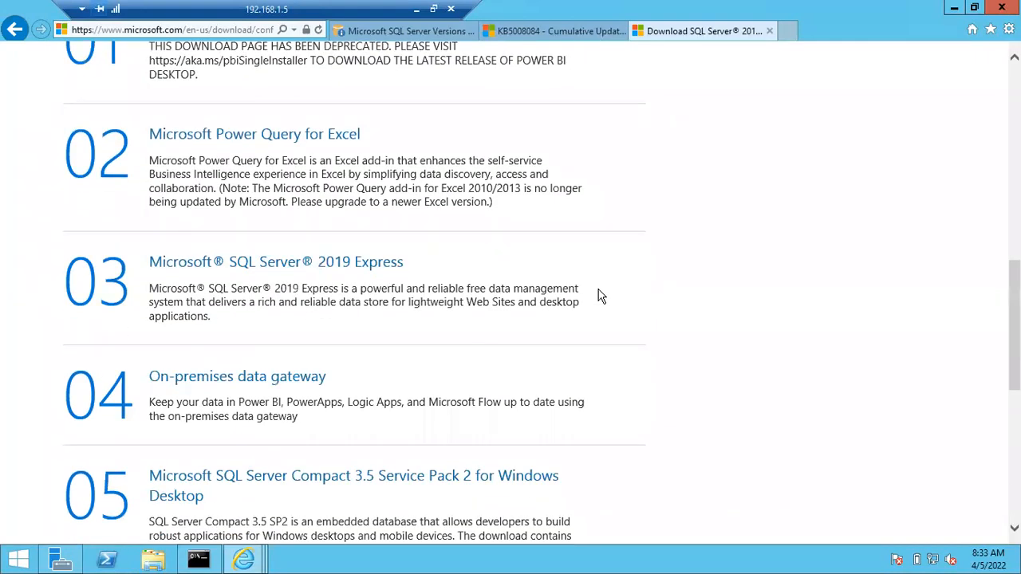
pyautogui.scroll(4, 636, 242)
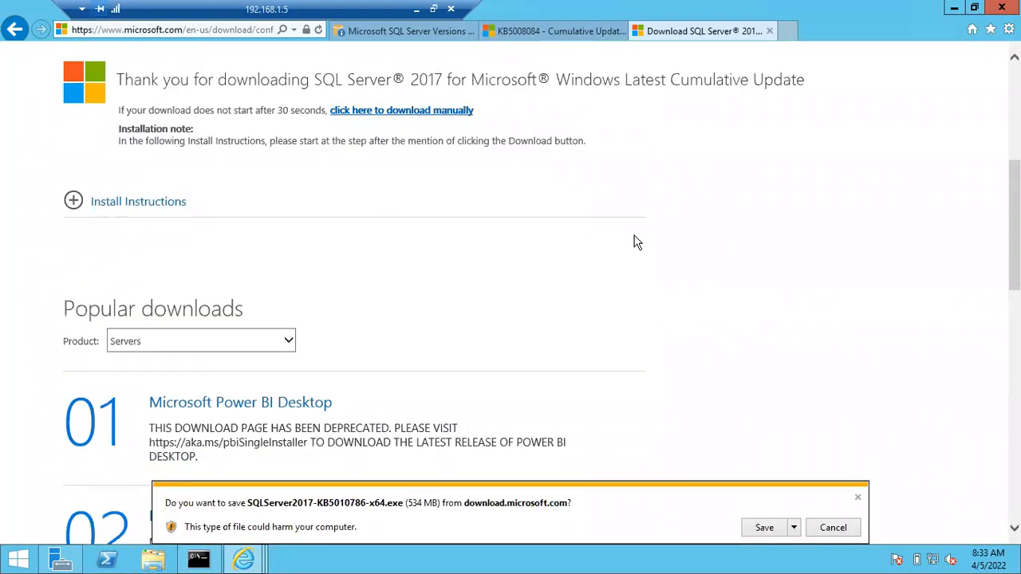
# Let the 534 MB SQLServer2017-KB5010786-x64.exe finish downloading and open its Downloads folder
pyautogui.scroll(4, 636, 242)
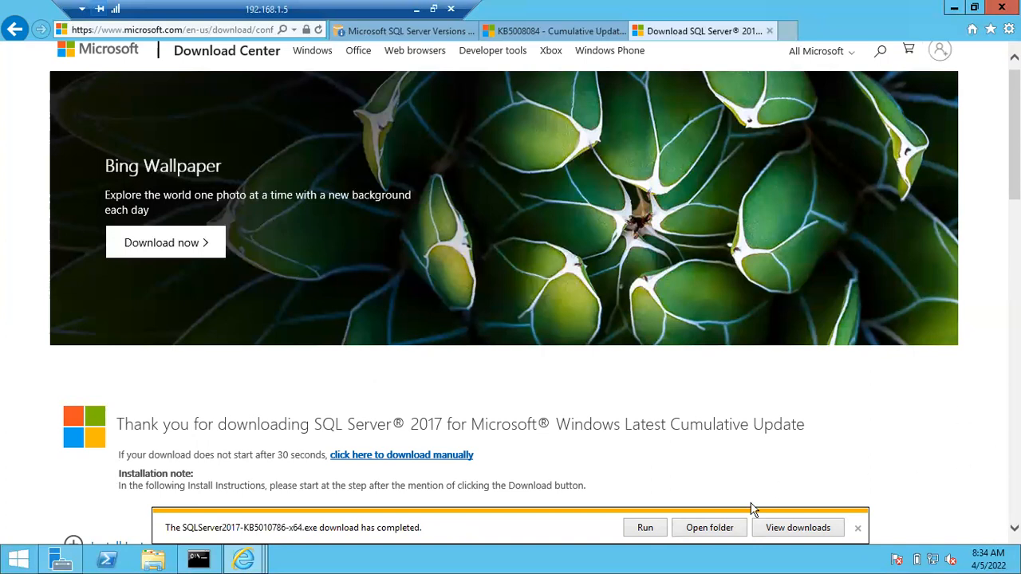
pyautogui.click(725, 533)
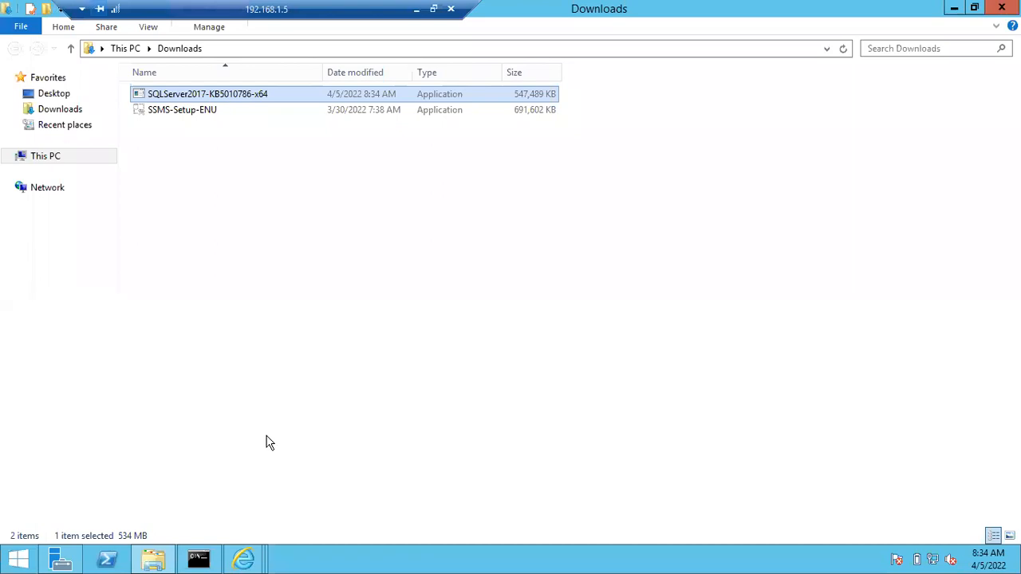
# Launch SQL Server Management Studio 18 by searching 'ssms' from the Start screen
pyautogui.press('super')
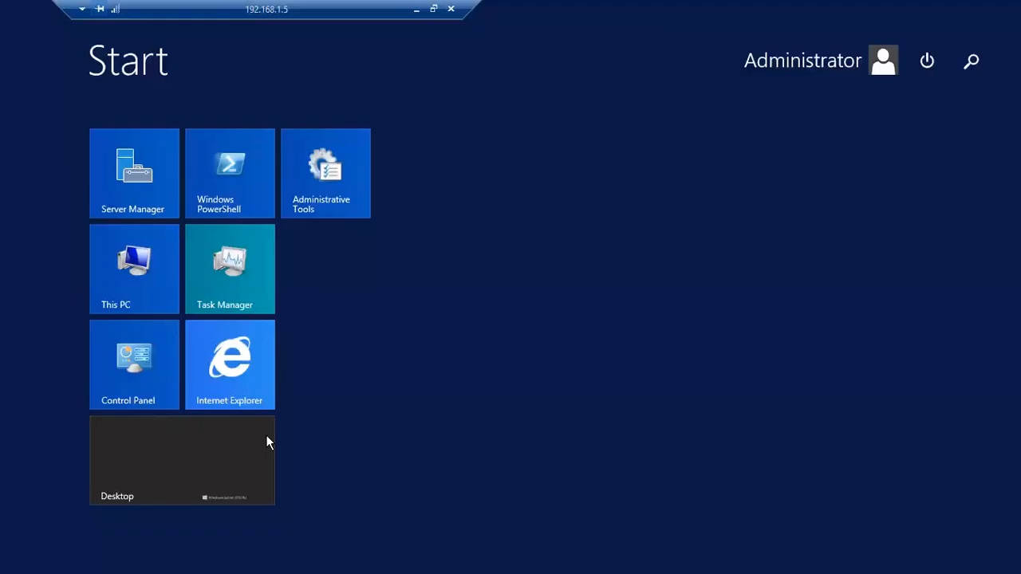
pyautogui.write('ssms')
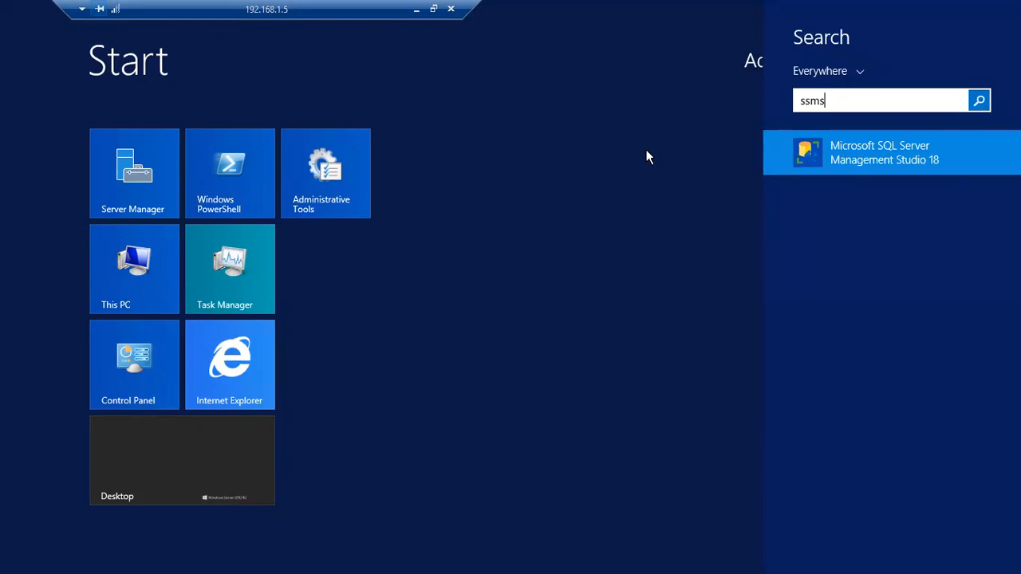
pyautogui.press('Return')
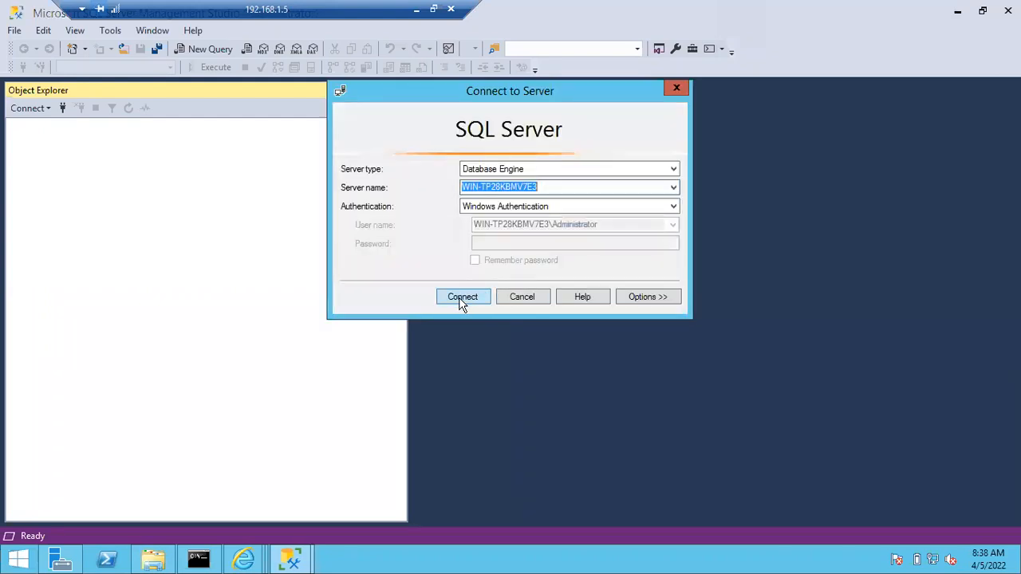
# Connect to the local SQL Server database engine using Windows Authentication
pyautogui.click(459, 298)
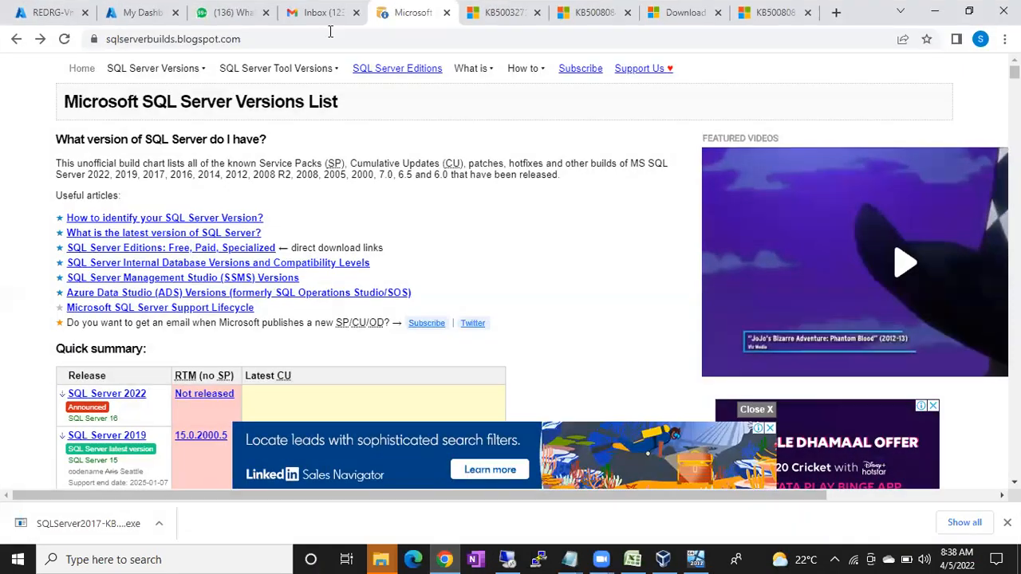
# Scroll the builds list to the SQL Server 2017 row, briefly checking the SSMS session
pyautogui.scroll(-3, 324, 255)
pyautogui.scroll(-1, 324, 255)
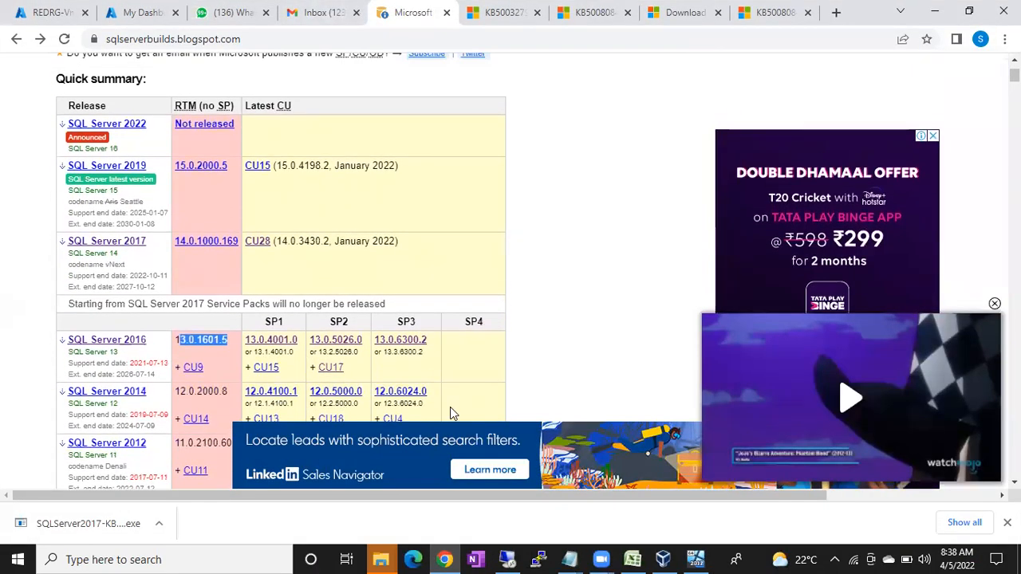
pyautogui.click(517, 558)
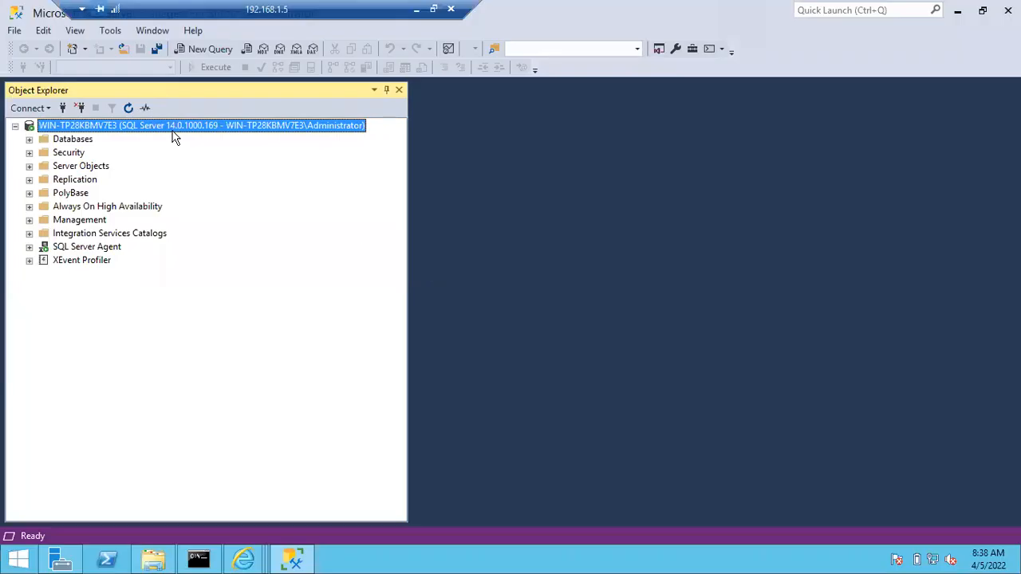
pyautogui.click(415, 9)
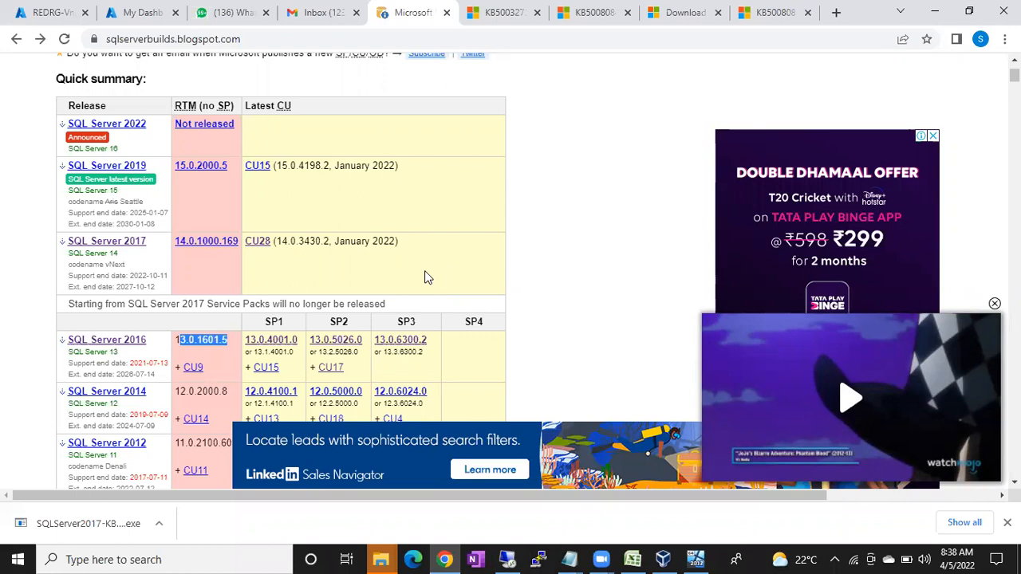
# Highlight the RTM (no SP) column for SQL Server 2017, then return to remote SSMS
pyautogui.moveTo(175, 106); pyautogui.dragTo(232, 108)
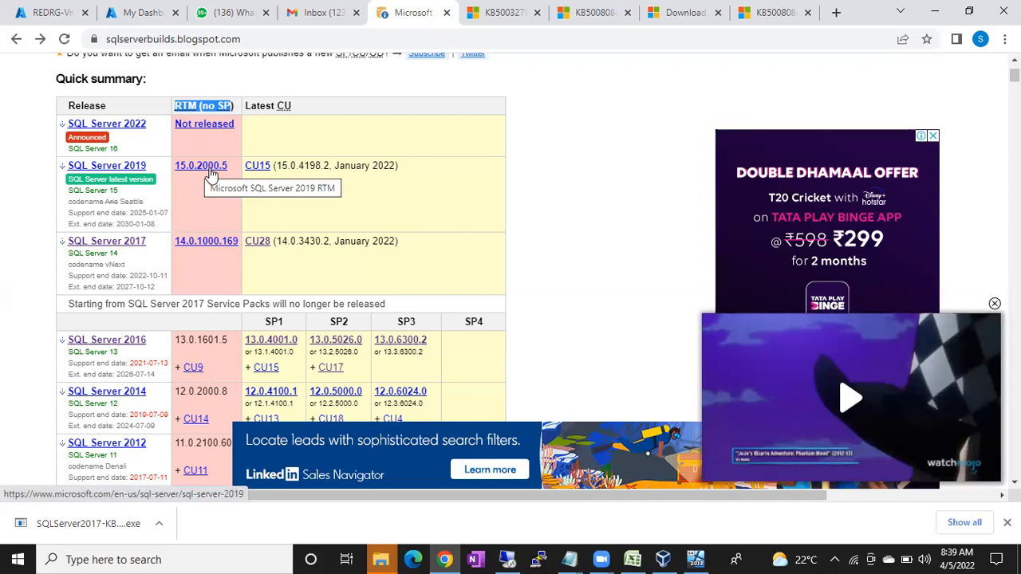
pyautogui.scroll(-2, 211, 174)
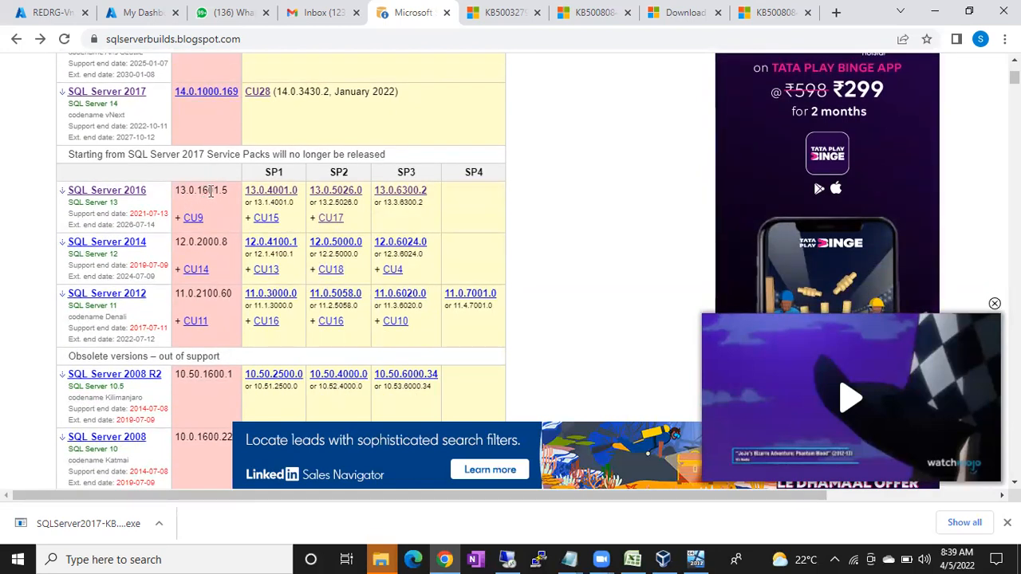
pyautogui.scroll(2, 225, 191)
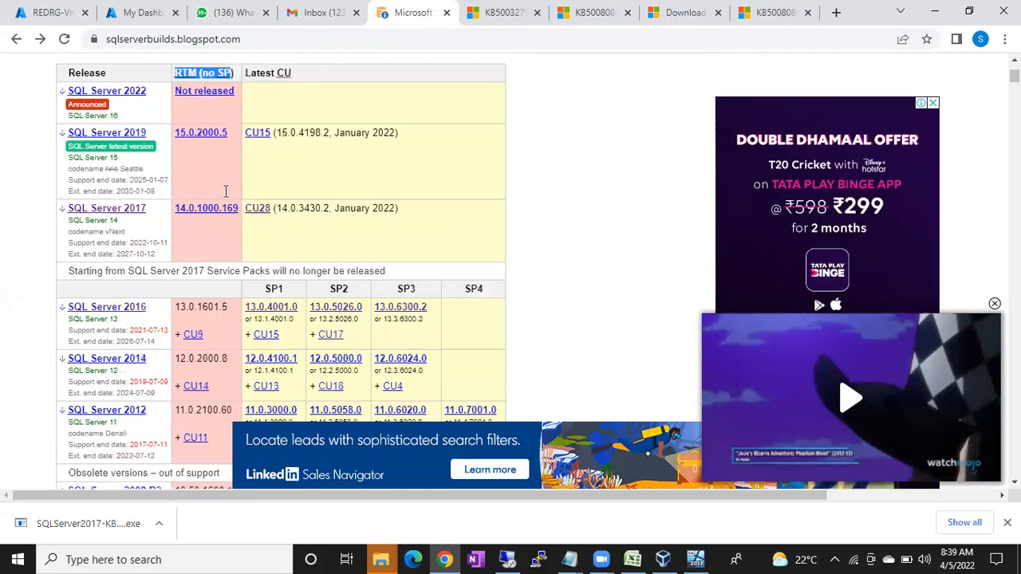
pyautogui.scroll(2, 226, 191)
pyautogui.click(569, 557)
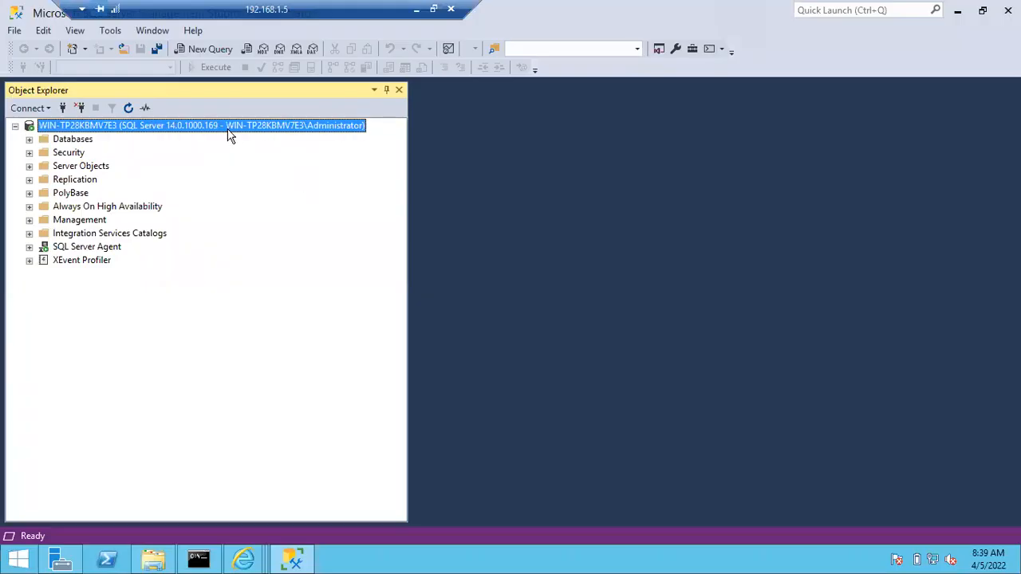
# Open a New Query window from the server node's context menu in Object Explorer
pyautogui.rightClick(229, 130)
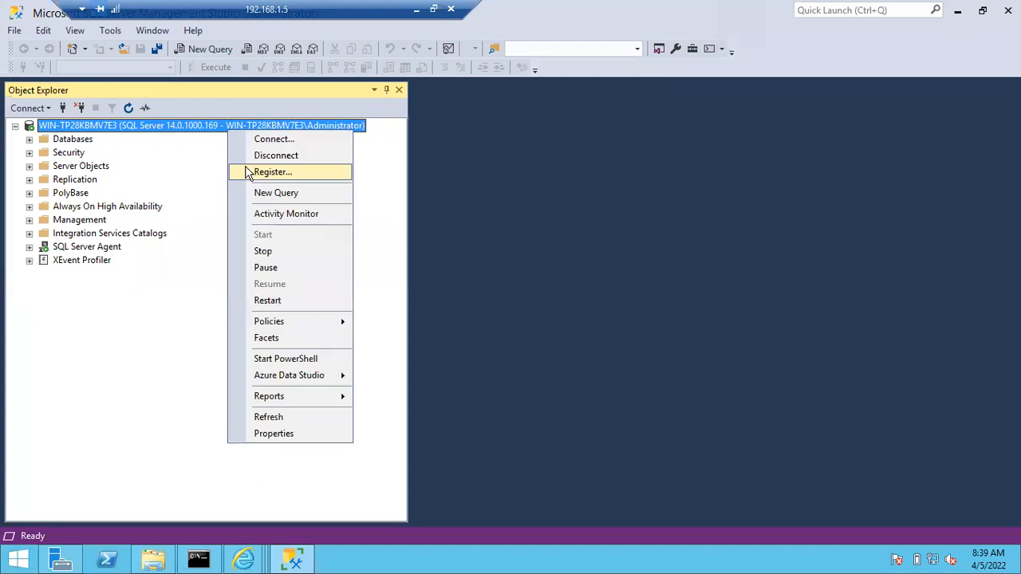
pyautogui.click(263, 193)
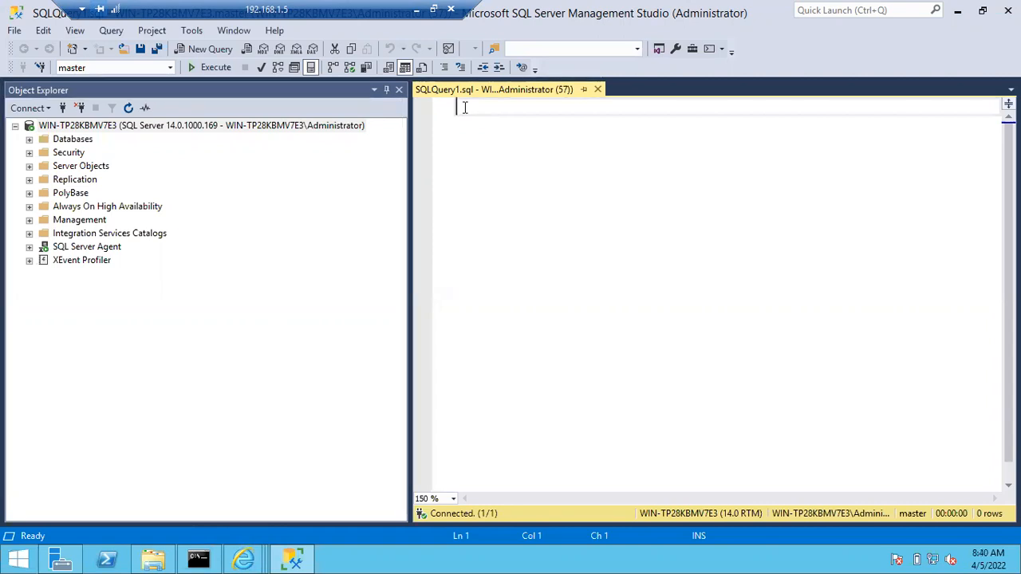
pyautogui.write('sele')
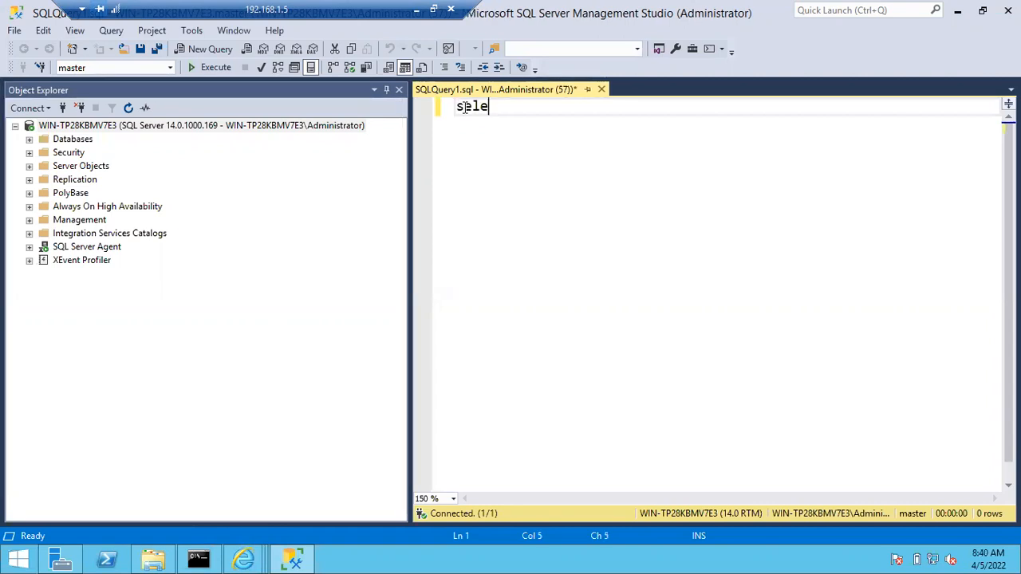
pyautogui.write('ct @@version')
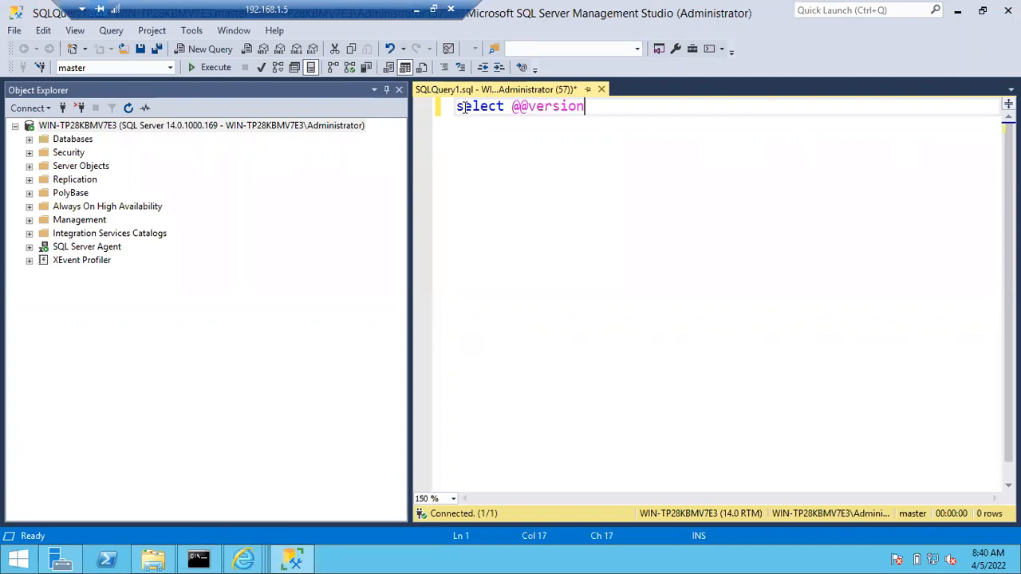
pyautogui.press('F5')
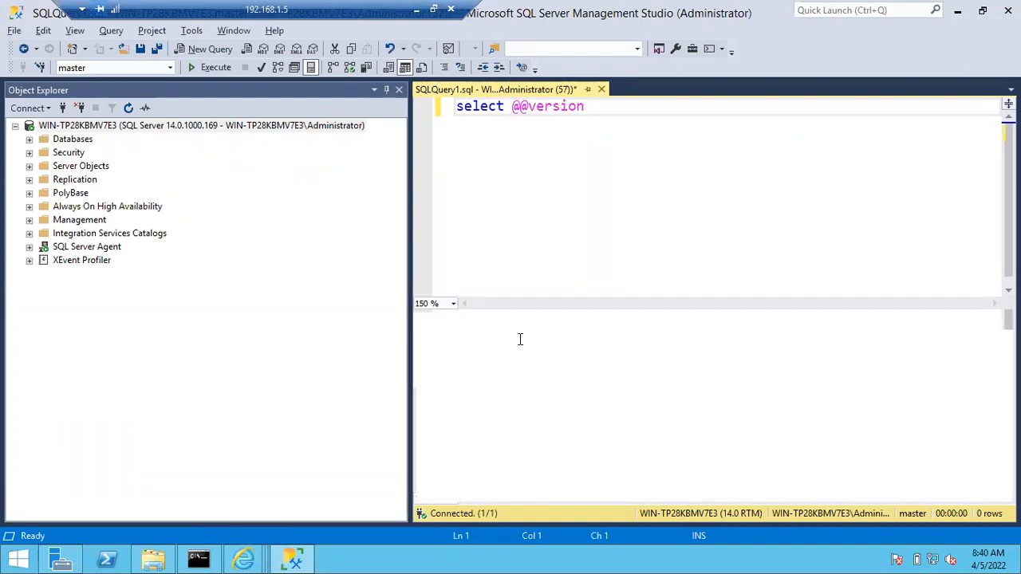
pyautogui.press('F5')
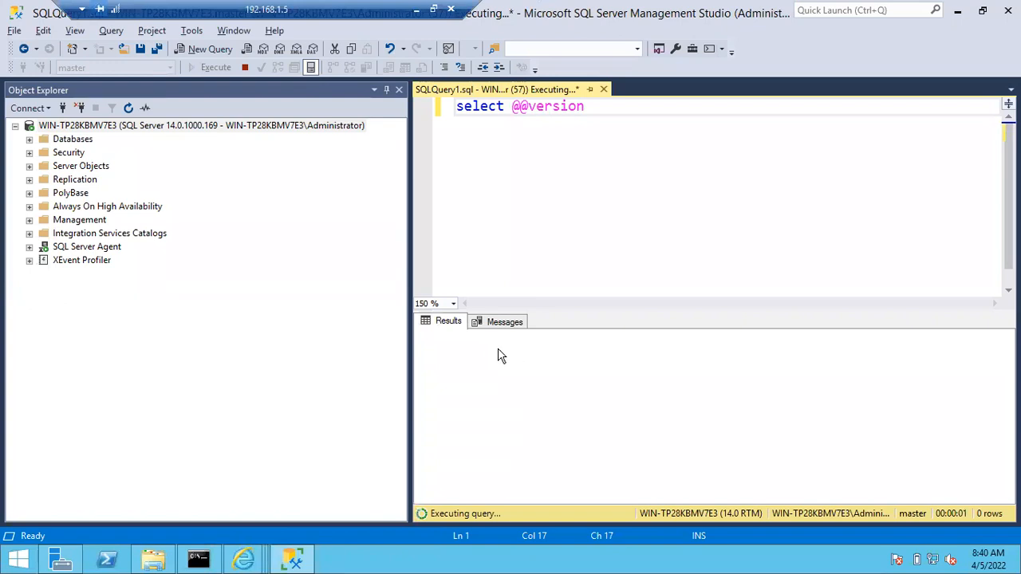
pyautogui.doubleClick(642, 340)
pyautogui.click(558, 356)
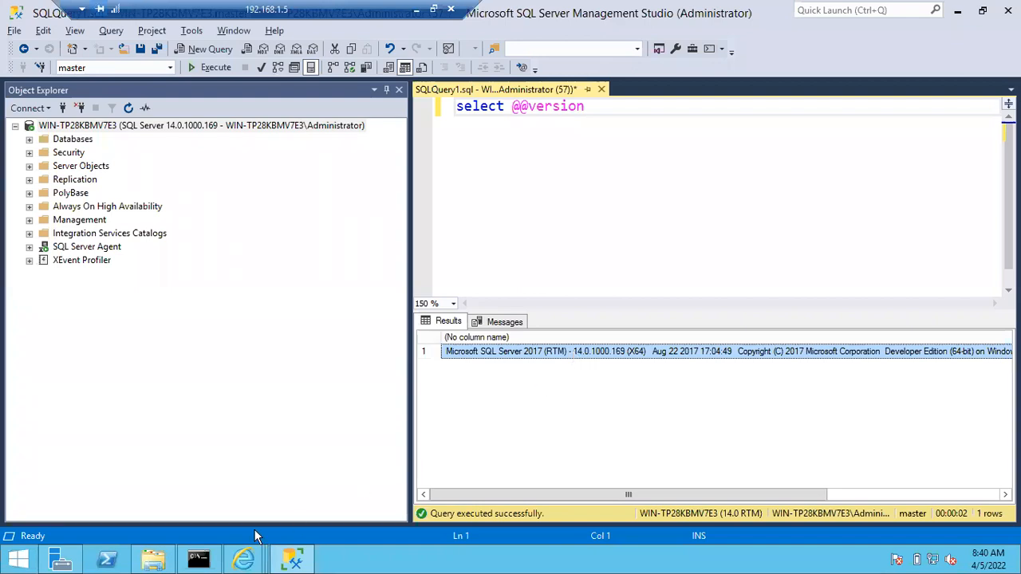
# Run the SQLServer2017-KB5010786-x64 installer from Downloads as administrator
pyautogui.click(164, 561)
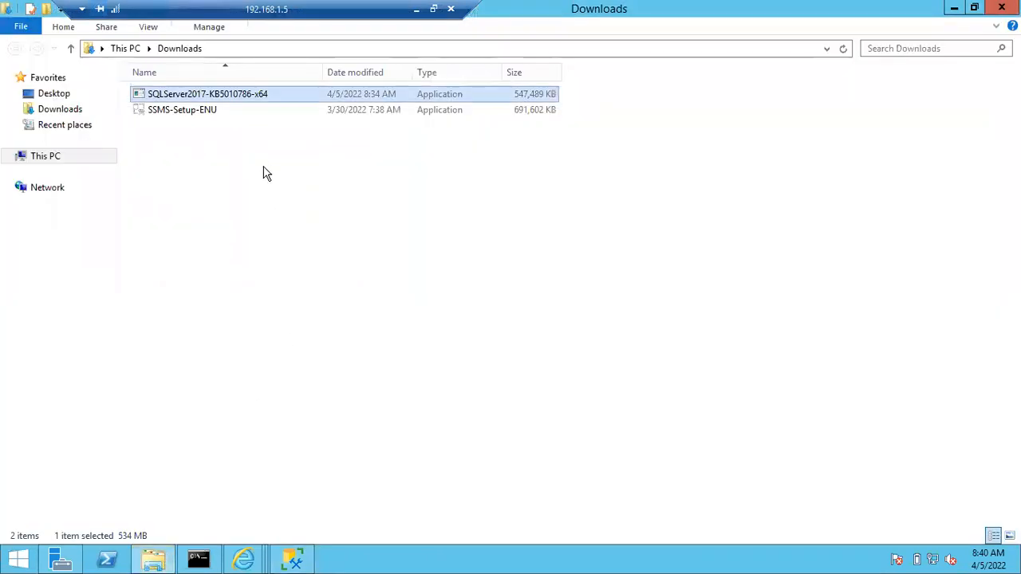
pyautogui.doubleClick(190, 92)
pyautogui.rightClick(190, 93)
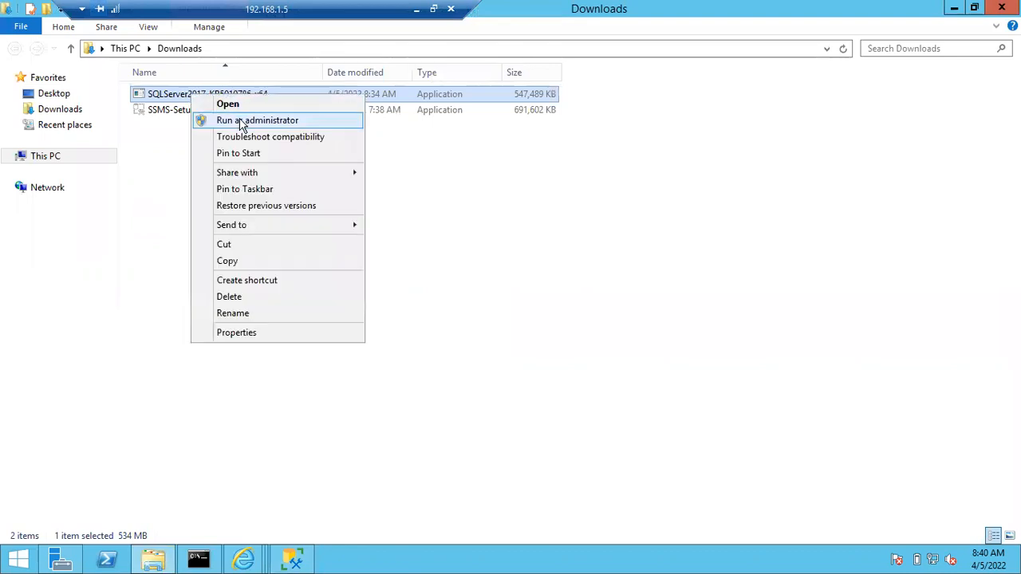
pyautogui.click(243, 119)
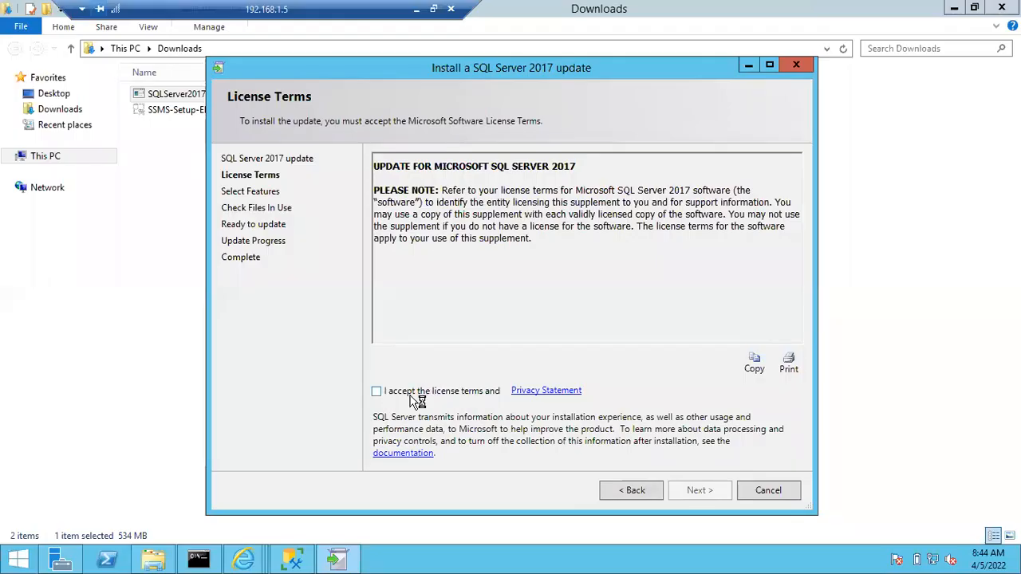
# Accept the update's license terms and continue, then bring the second untitled Notepad notes forward
pyautogui.click(415, 394)
pyautogui.click(693, 490)
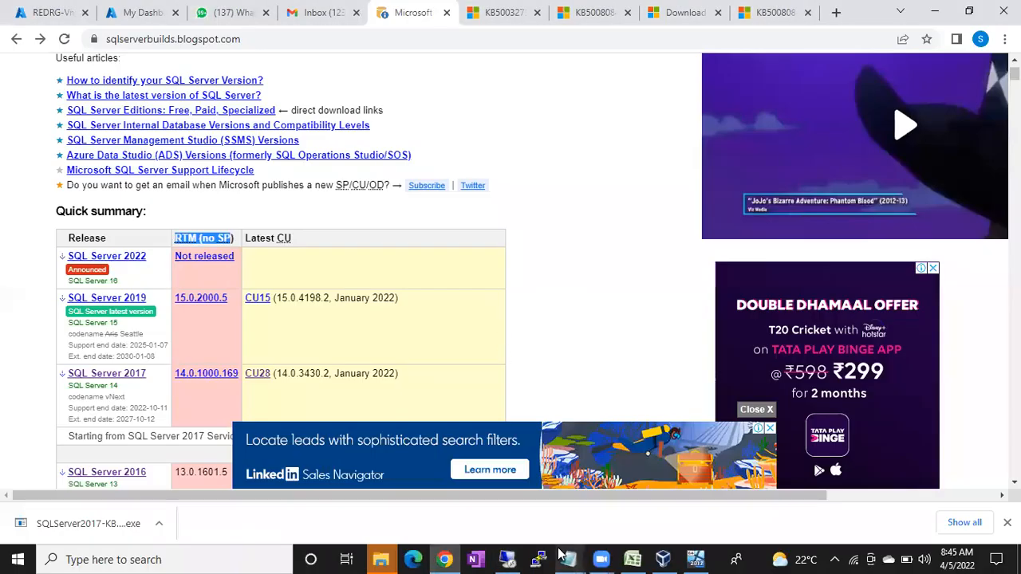
pyautogui.moveTo(571, 558)
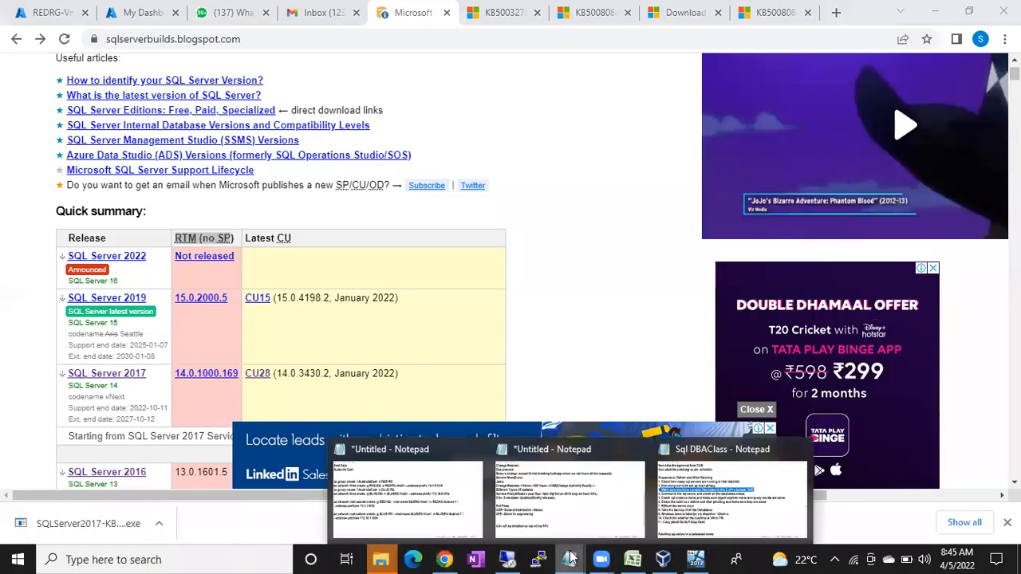
pyautogui.click(573, 506)
# Add note lines 'two instances in this 1.5 machine', 'one is CU10', 'RTM' and 'CU28'
pyautogui.click(406, 471)
pyautogui.press('Return')
pyautogui.press('Return')
pyautogui.write('two')
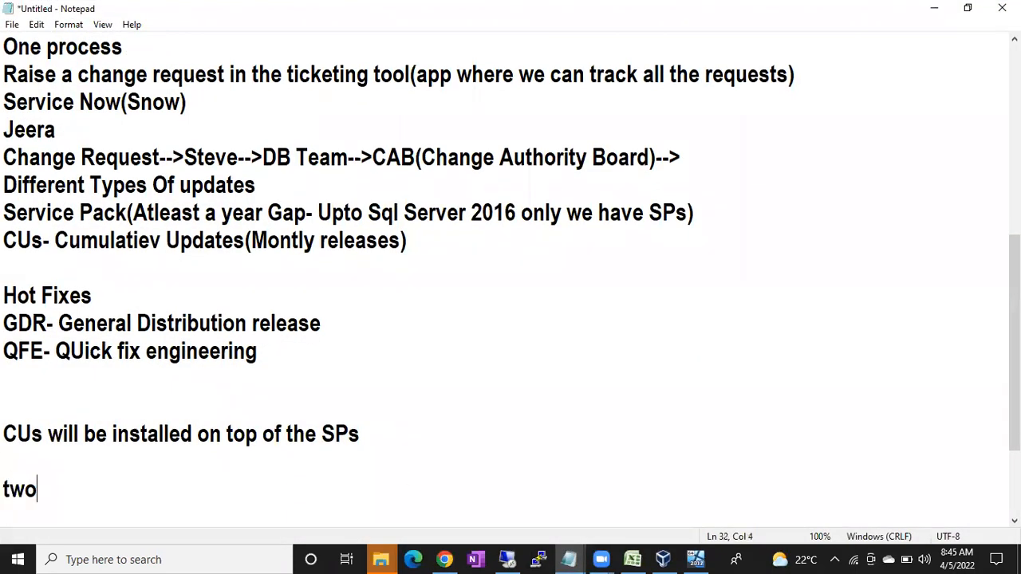
pyautogui.write(' instances in thi')
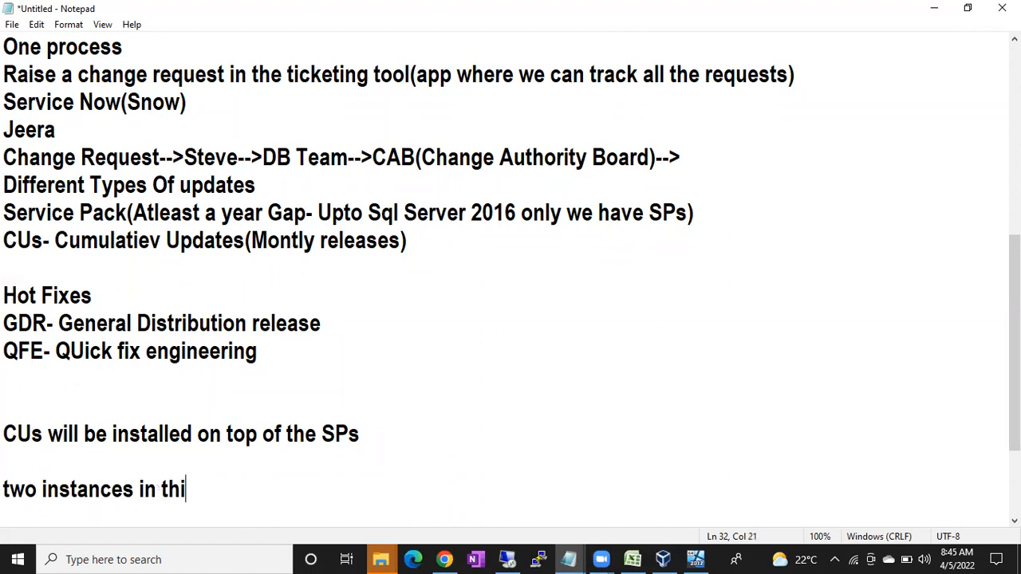
pyautogui.write('s 1.5')
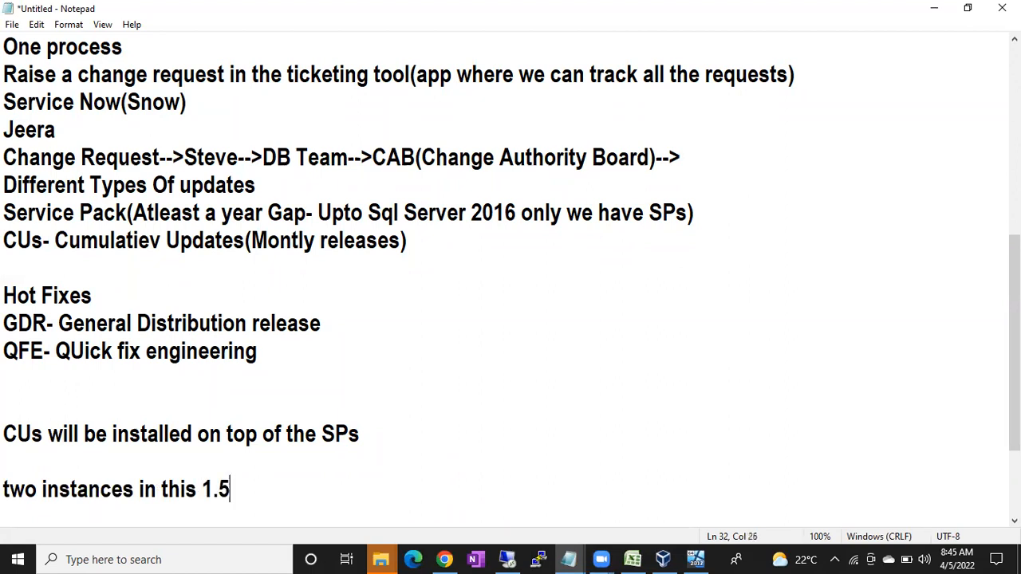
pyautogui.write(' machine')
pyautogui.press('Return')
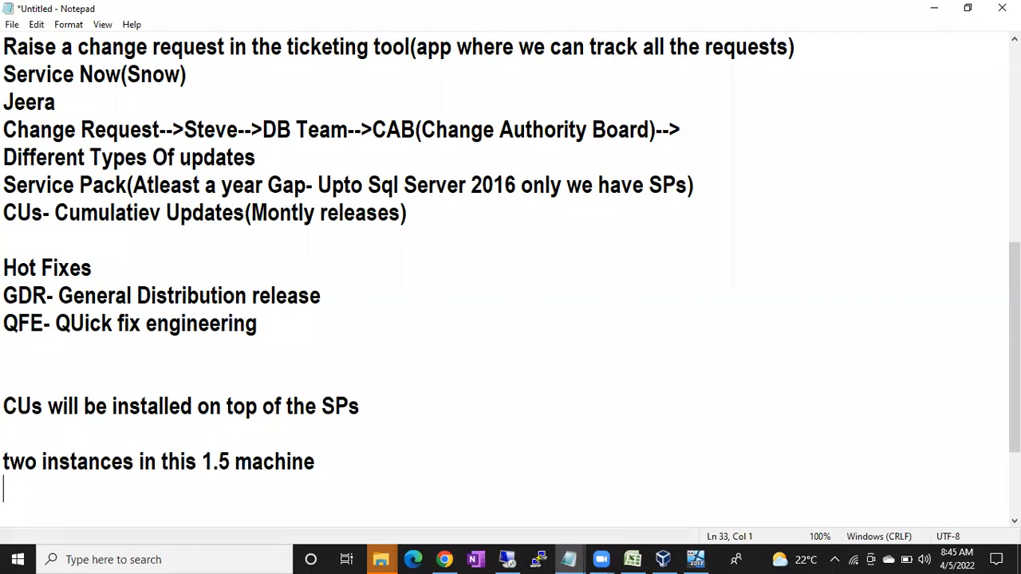
pyautogui.write('one is ')
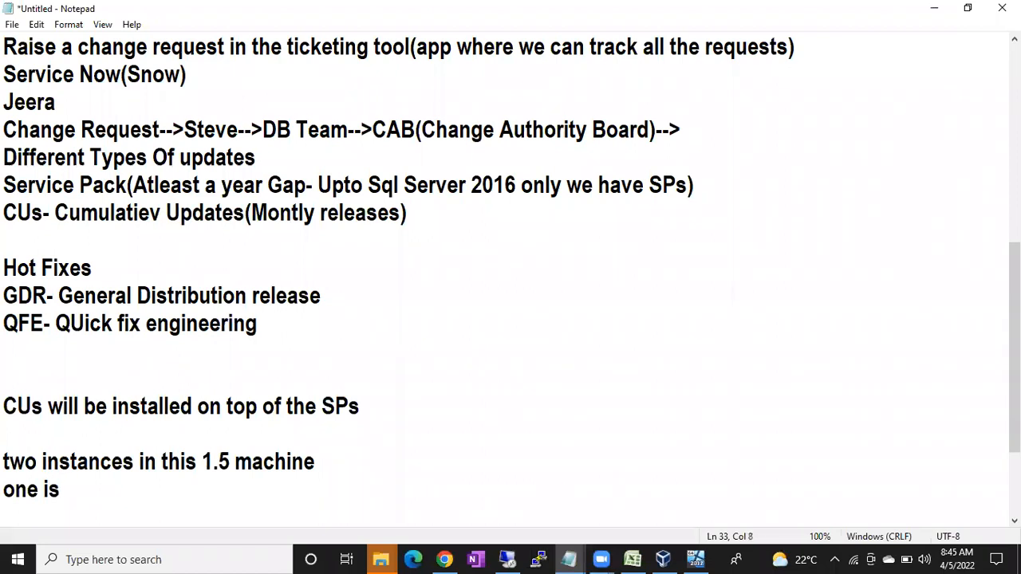
pyautogui.write('CU10')
pyautogui.press('Return')
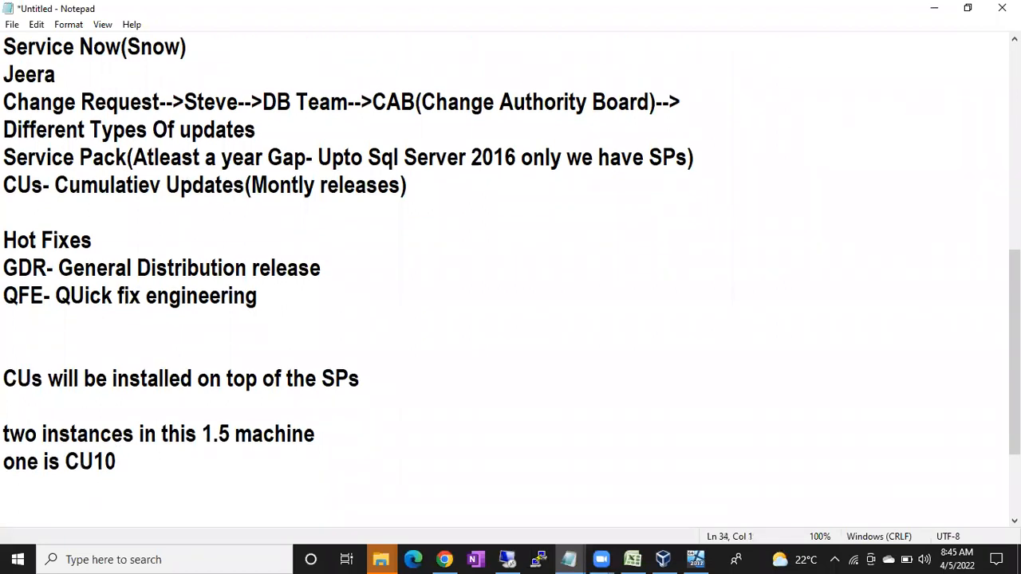
pyautogui.write('RTM')
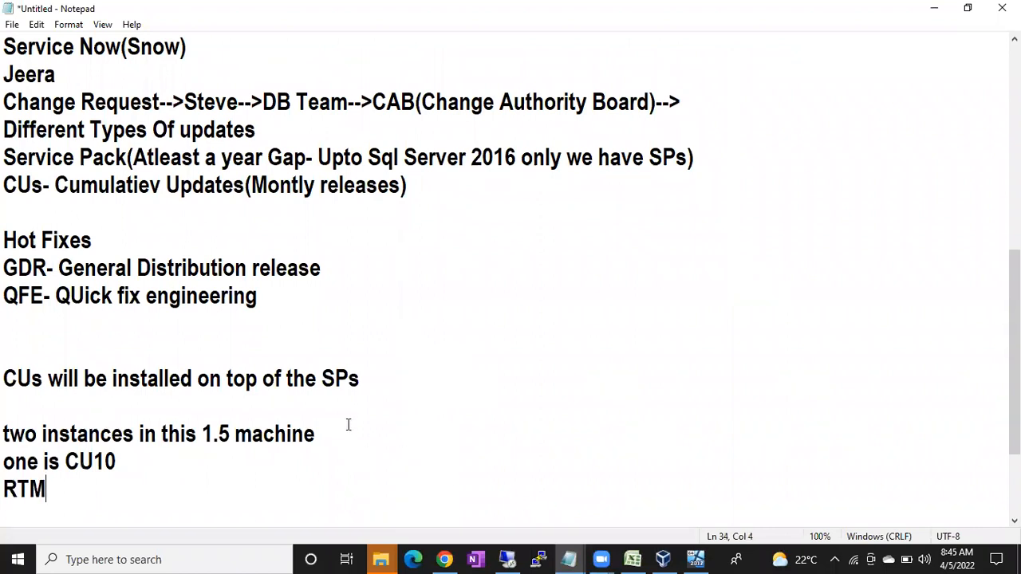
pyautogui.moveTo(56, 500); pyautogui.dragTo(3, 457)
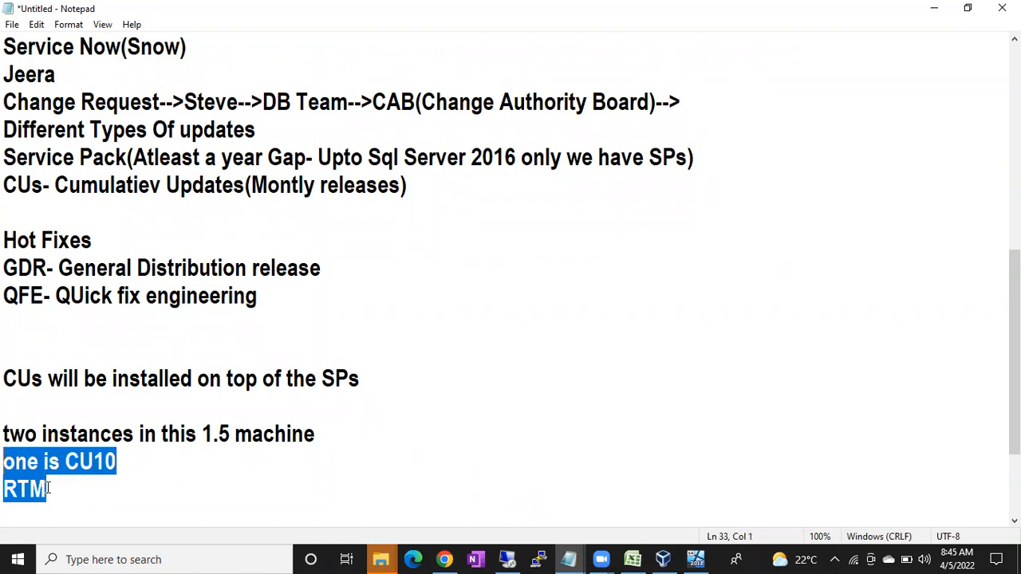
pyautogui.click(64, 494)
pyautogui.press('Return')
pyautogui.write('C')
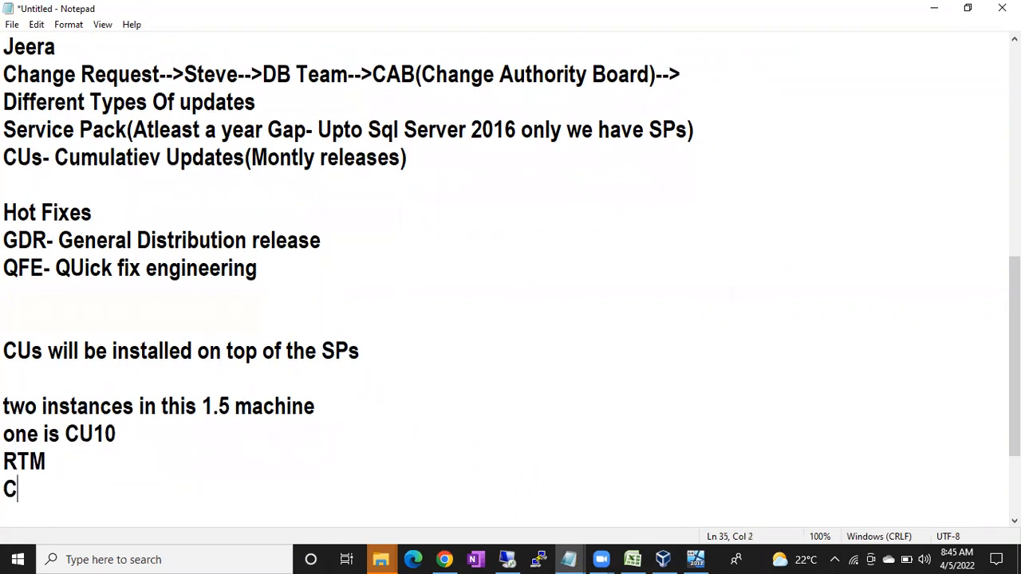
pyautogui.write('U28')
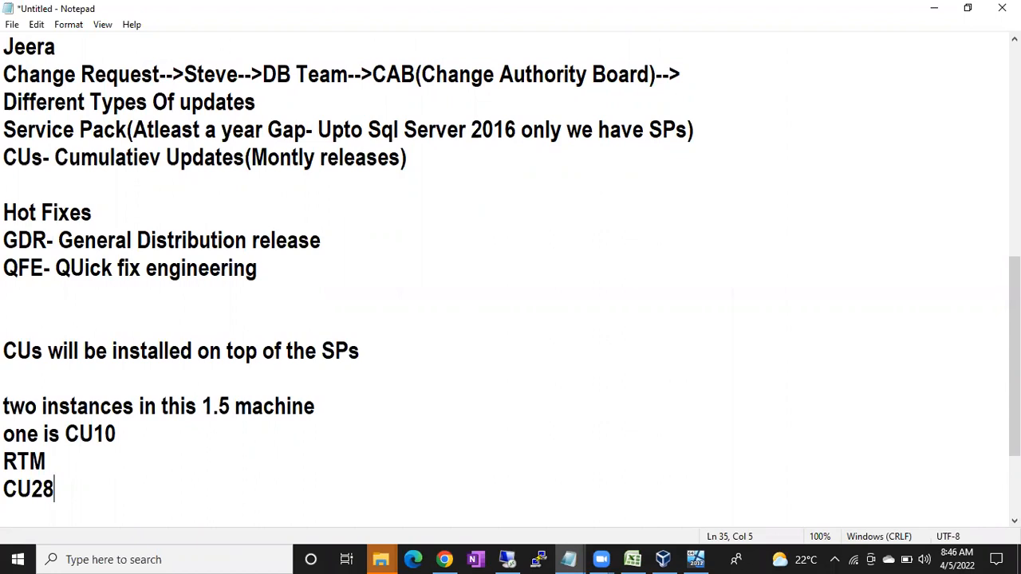
# Correct 'one is CU10' to 'one is CU28' and highlight that line
pyautogui.moveTo(105, 433); pyautogui.dragTo(125, 432)
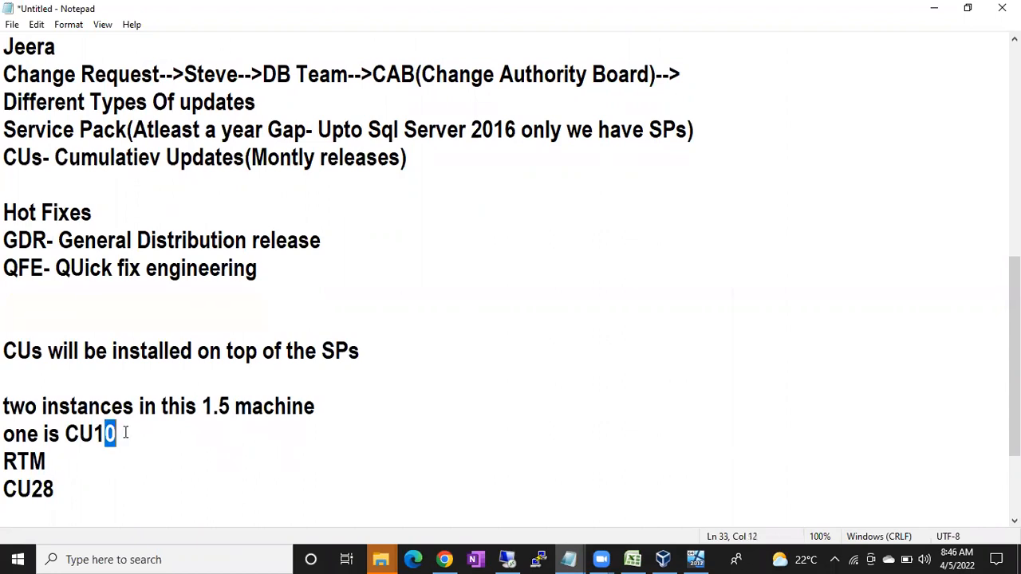
pyautogui.press('BackSpace')
pyautogui.press('BackSpace')
pyautogui.write('28')
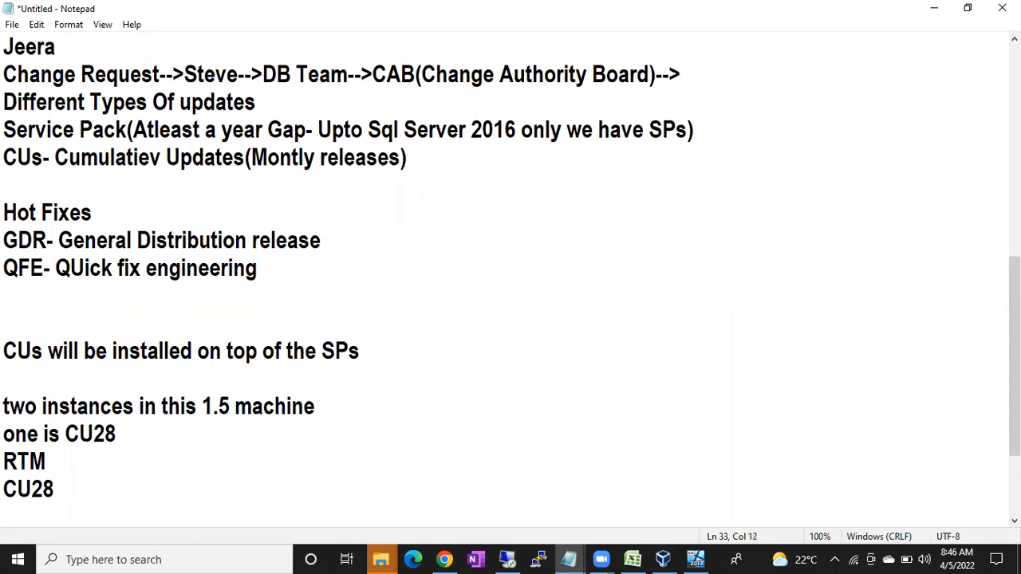
pyautogui.moveTo(55, 460); pyautogui.dragTo(4, 433)
pyautogui.click(104, 441)
pyautogui.moveTo(118, 435); pyautogui.dragTo(5, 436)
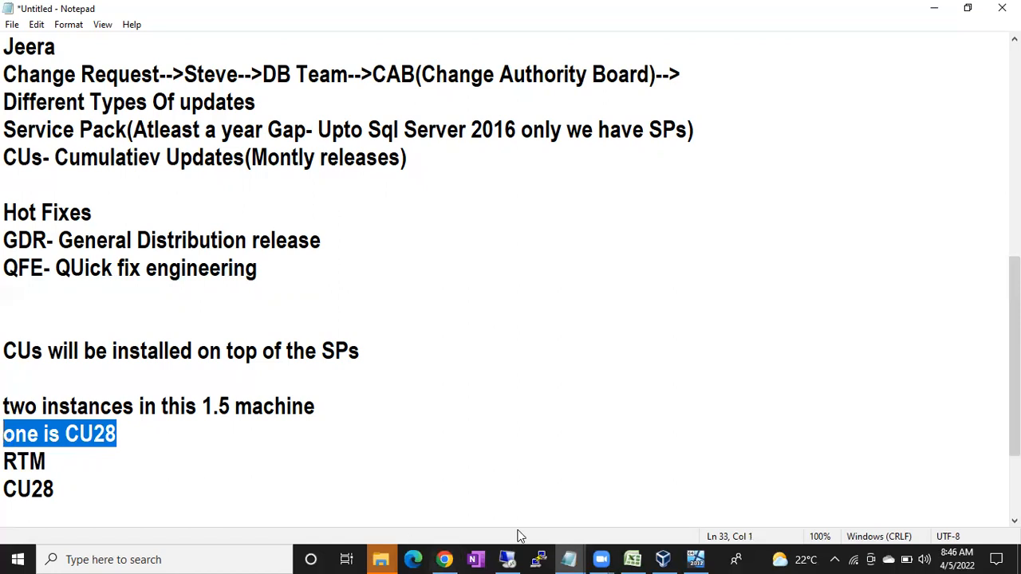
# Return to the update wizard and proceed past the MSSQLSERVER feature selection
pyautogui.click(507, 558)
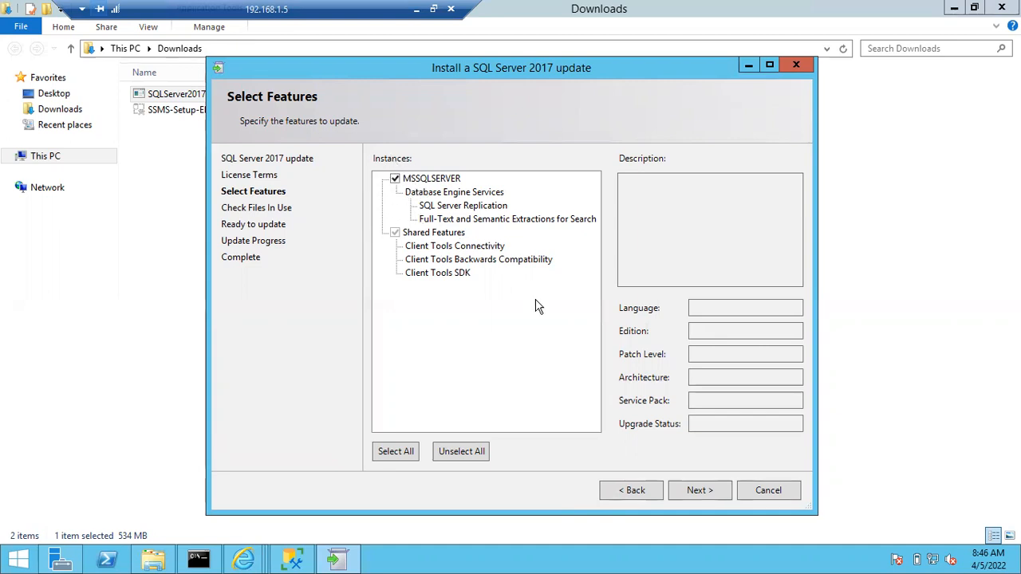
pyautogui.click(689, 489)
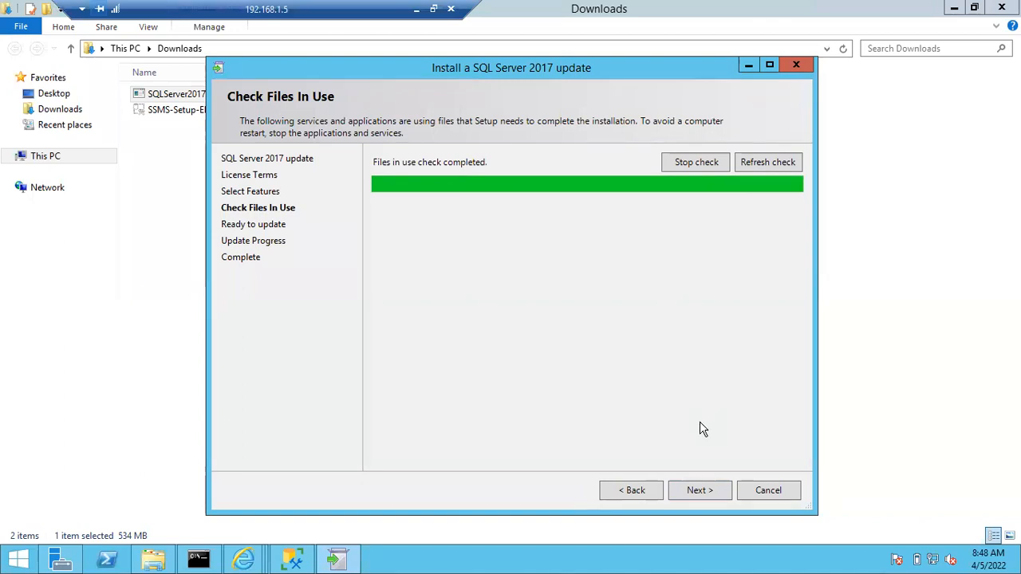
# Continue past the files-in-use check and start the update, then bring File Explorer forward
pyautogui.click(701, 495)
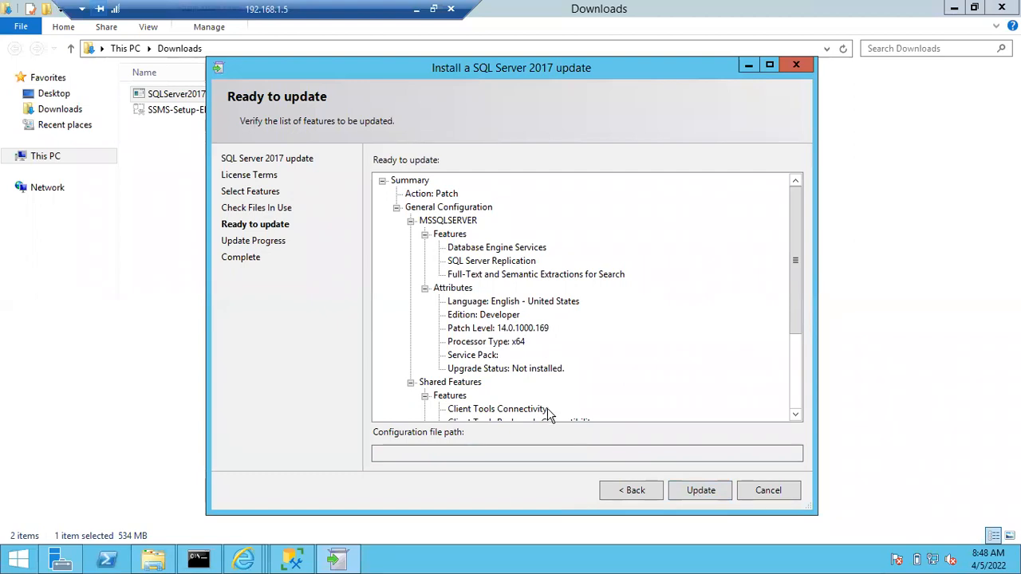
pyautogui.click(694, 489)
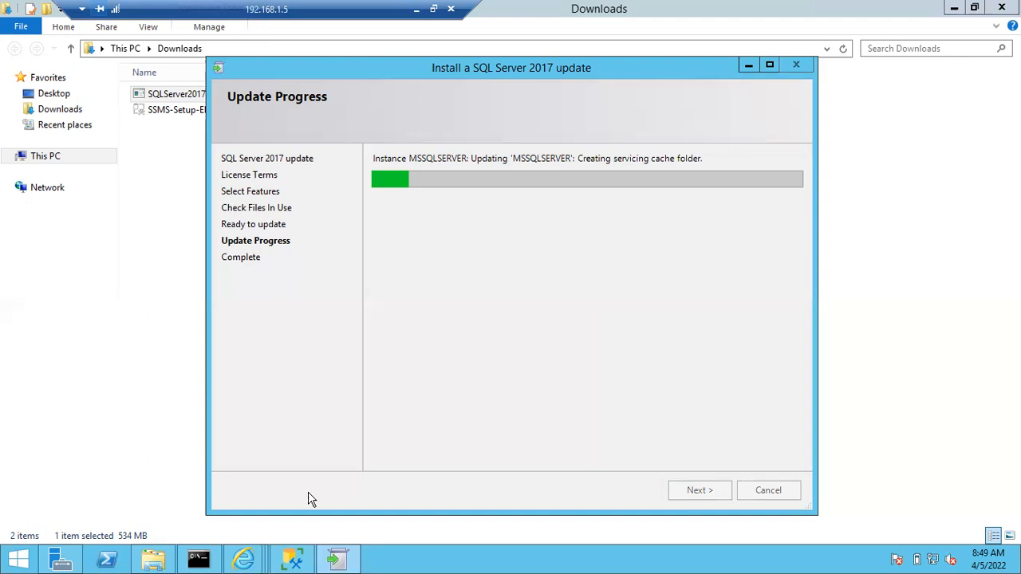
pyautogui.click(153, 558)
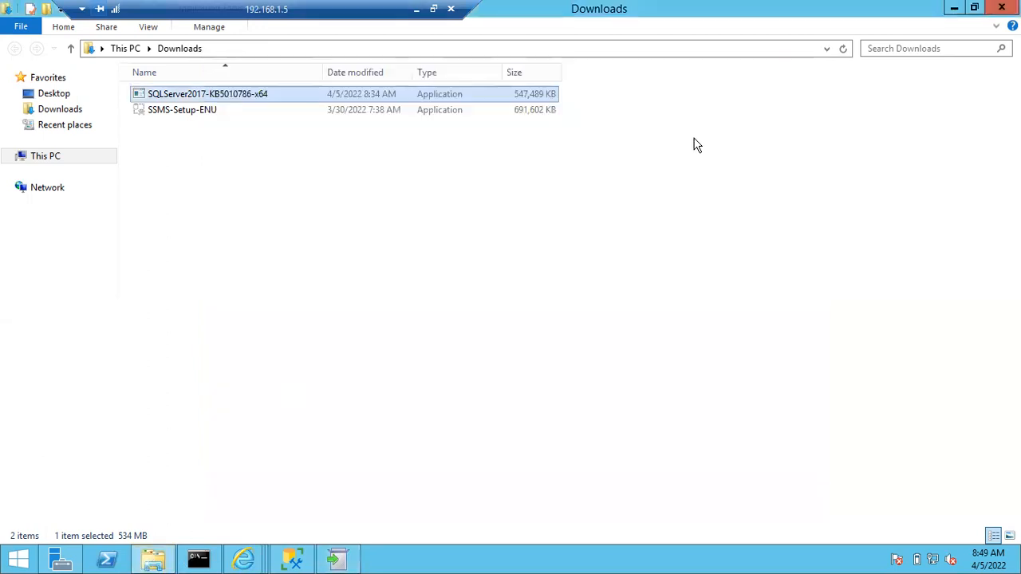
# Check Local Disk (C:) shows 8.02 GB free, then go back to the local Notepad notes
pyautogui.click(53, 158)
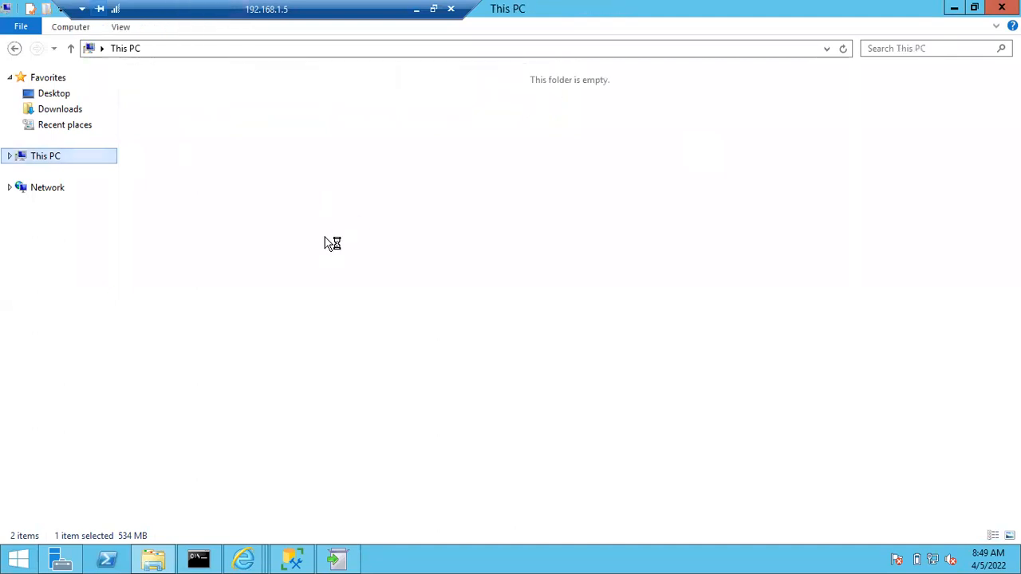
pyautogui.click(244, 214)
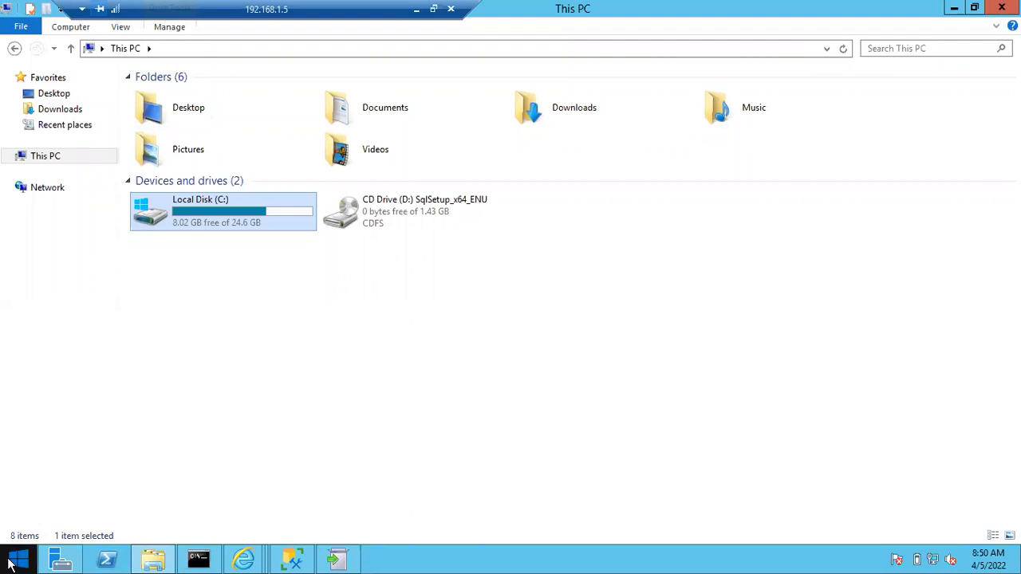
pyautogui.click(358, 564)
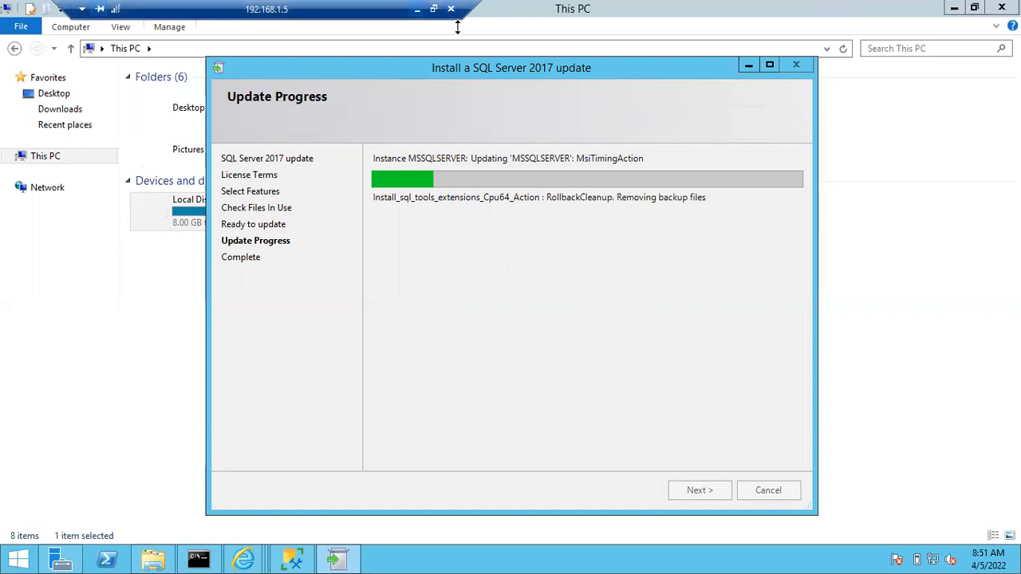
pyautogui.click(417, 10)
pyautogui.scroll(6, 269, 319)
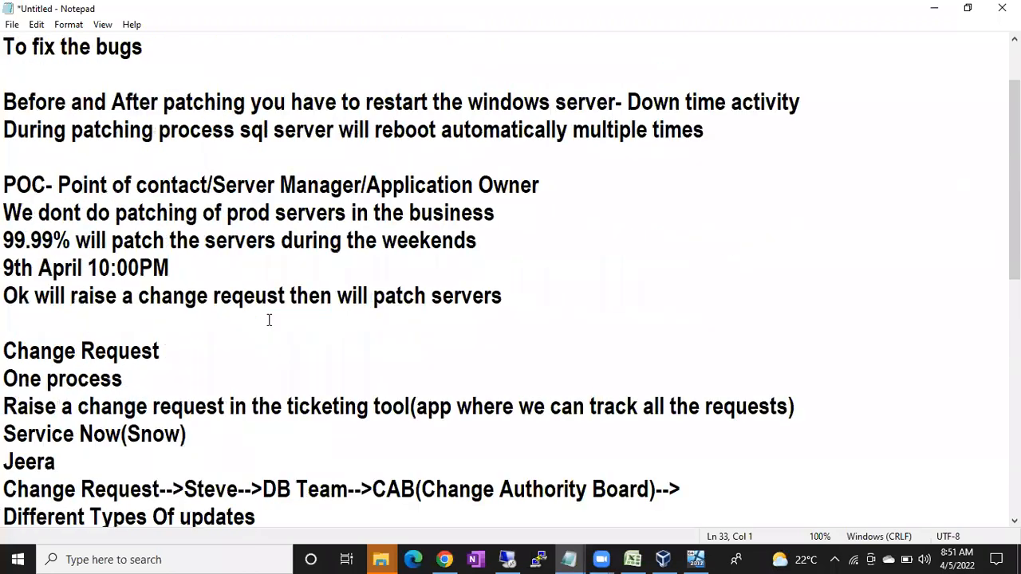
# Switch to the Sql DBAClass Notepad notes and highlight precaution items 4 through 11
pyautogui.click(569, 558)
pyautogui.click(701, 510)
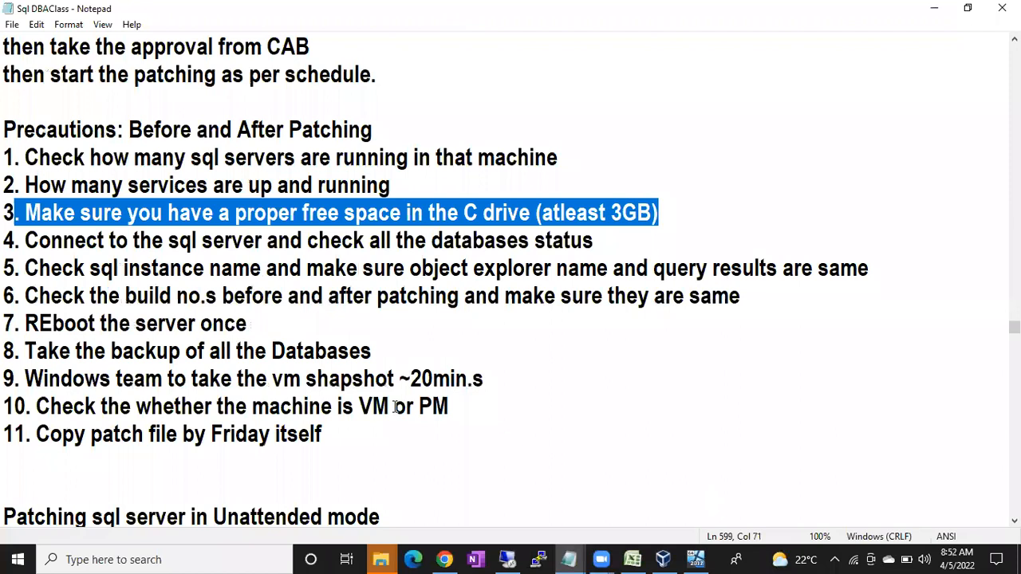
pyautogui.moveTo(335, 427); pyautogui.dragTo(7, 244)
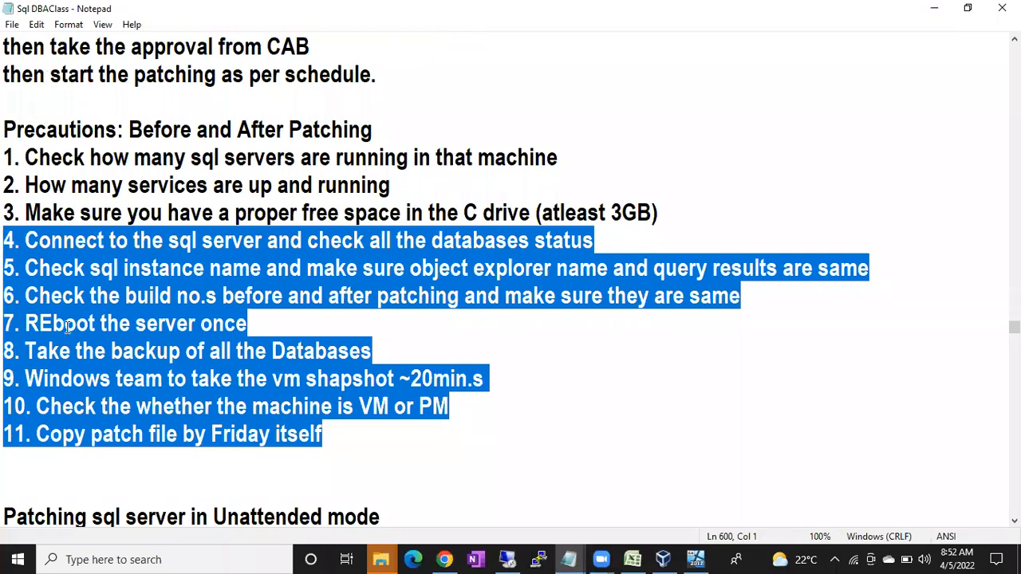
# Highlight the database status check in precaution item 4, then return to the VM's update session
pyautogui.click(38, 322)
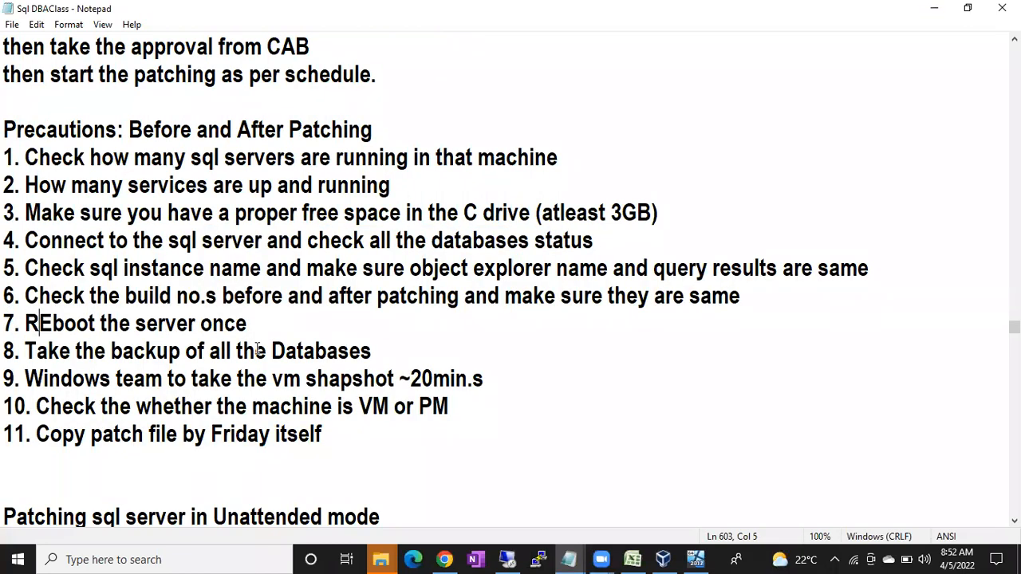
pyautogui.moveTo(203, 239); pyautogui.dragTo(571, 239)
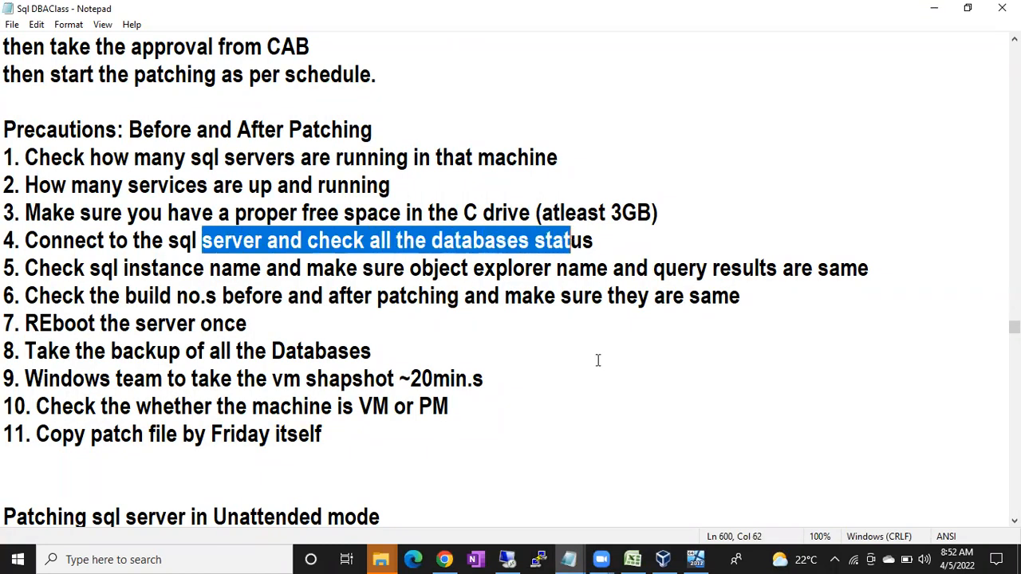
pyautogui.click(497, 561)
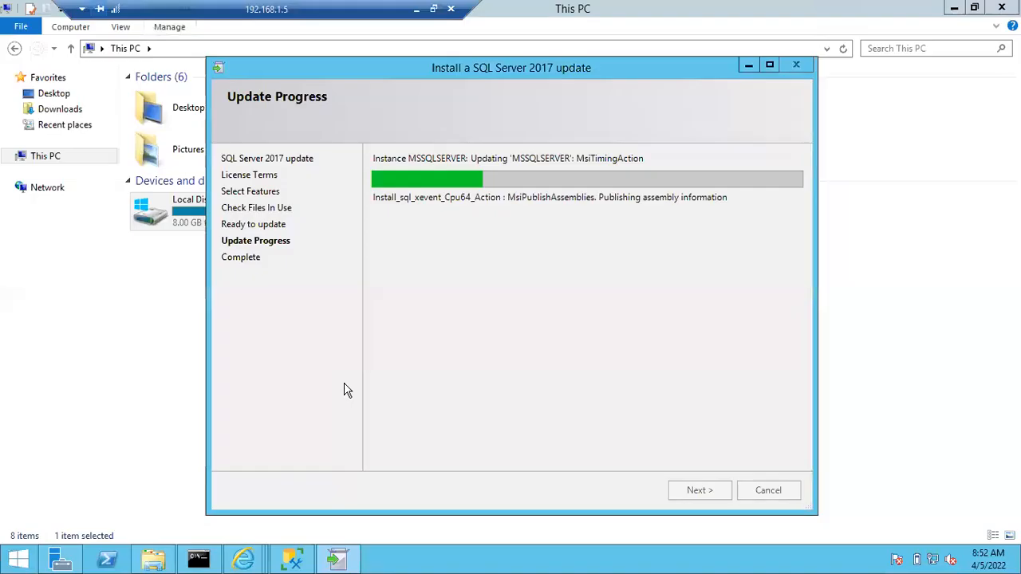
# Bring Management Studio to the front, briefly checking the update progress window
pyautogui.click(292, 558)
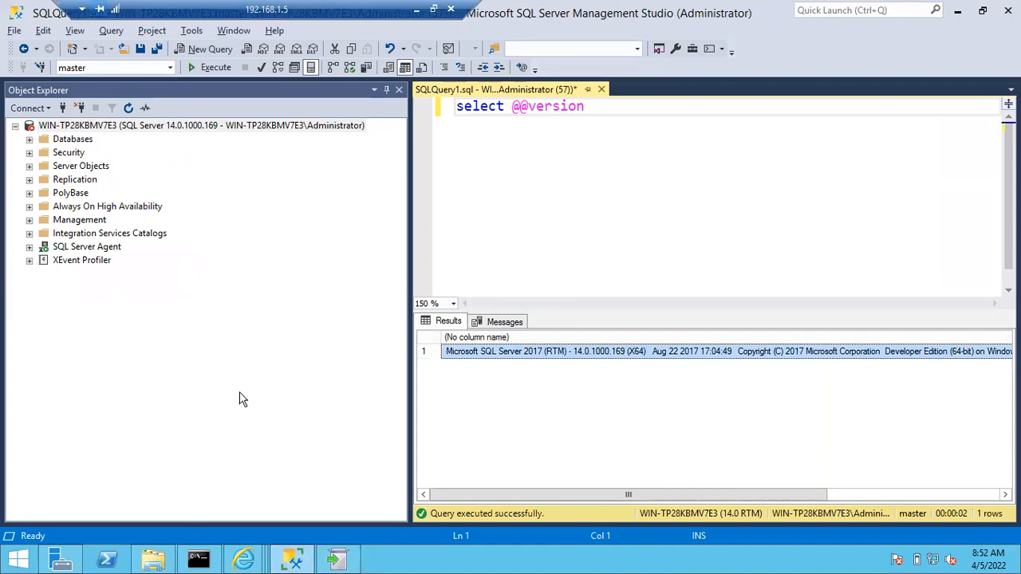
pyautogui.click(338, 561)
pyautogui.click(335, 562)
# Expand the server's Databases list, dismiss the connection error, and bring back the update progress
pyautogui.click(30, 139)
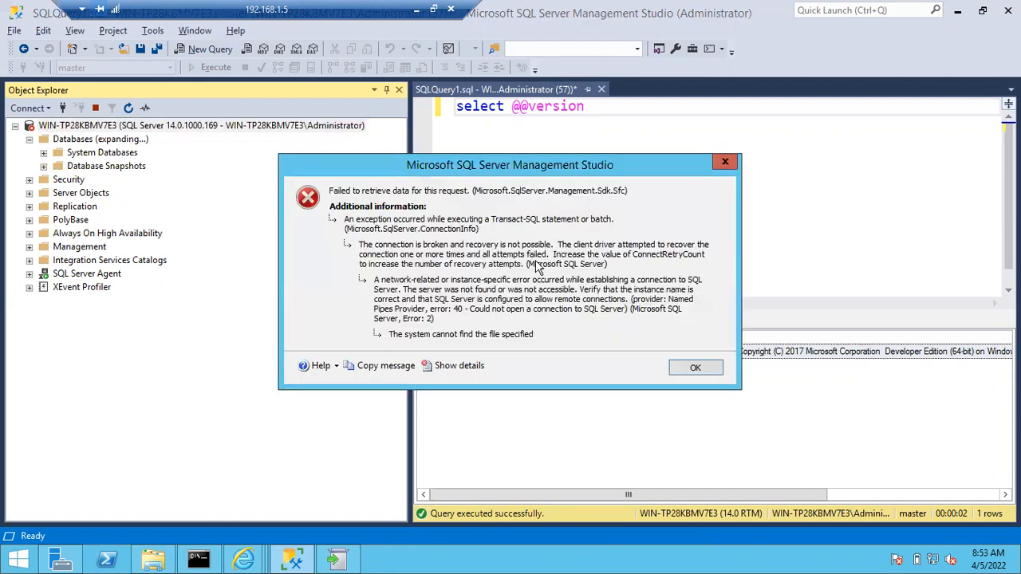
pyautogui.click(694, 367)
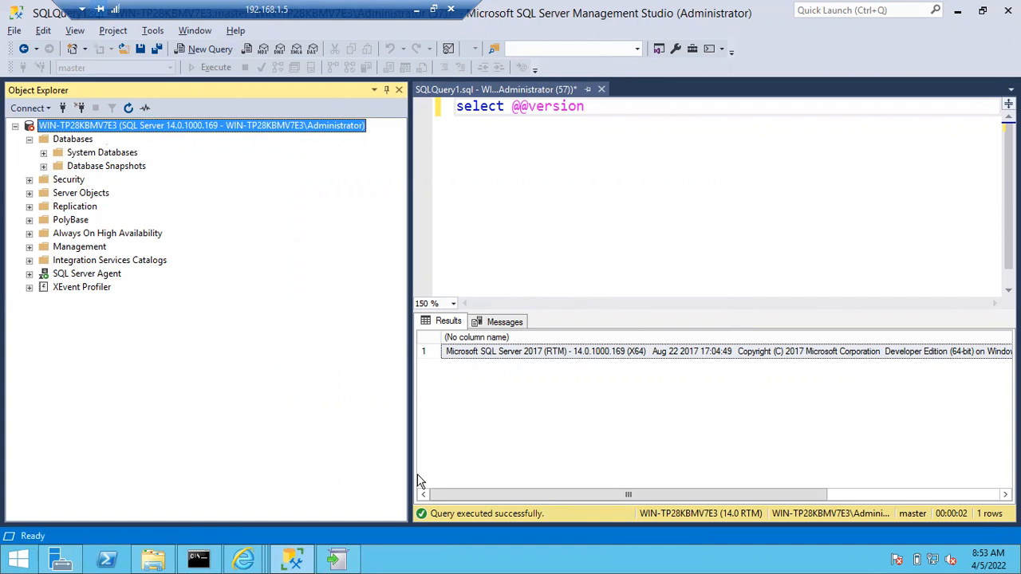
pyautogui.click(342, 560)
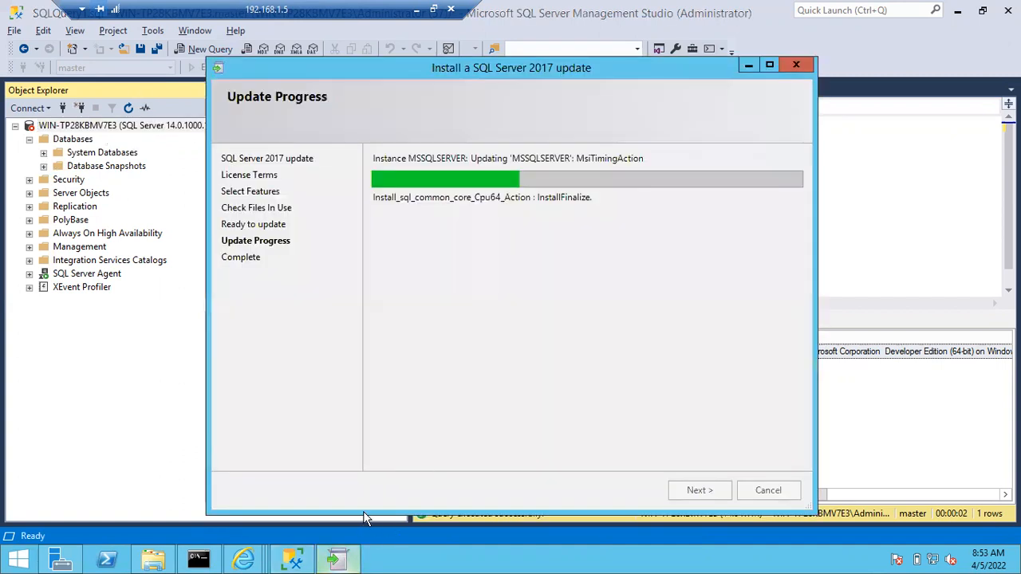